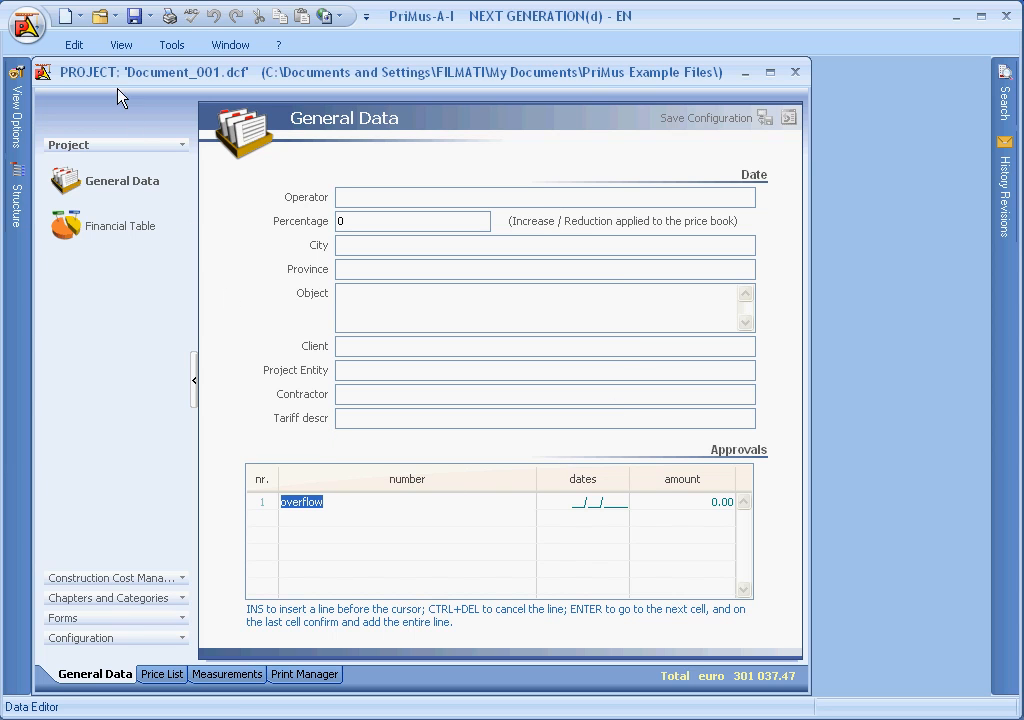
Step: Open the example project HOME_2012(EN).dcf alongside Document_001
click(104, 17)
click(107, 44)
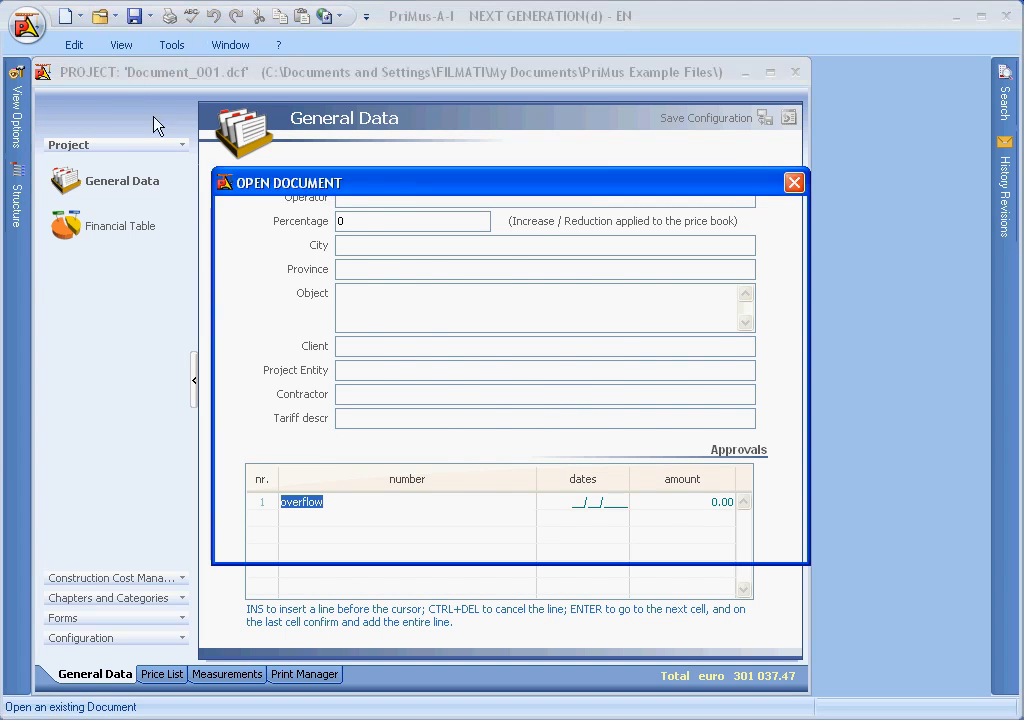
click(630, 431)
click(756, 492)
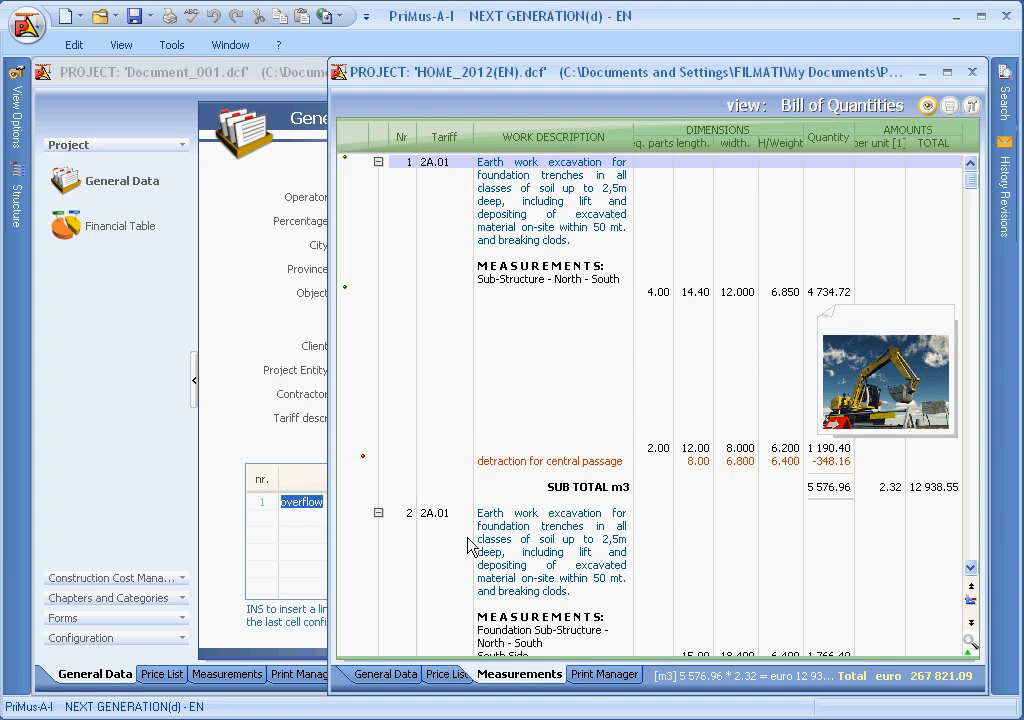
Step: Copy the General Data of the HOME_2012(EN) project into Document_001
click(378, 678)
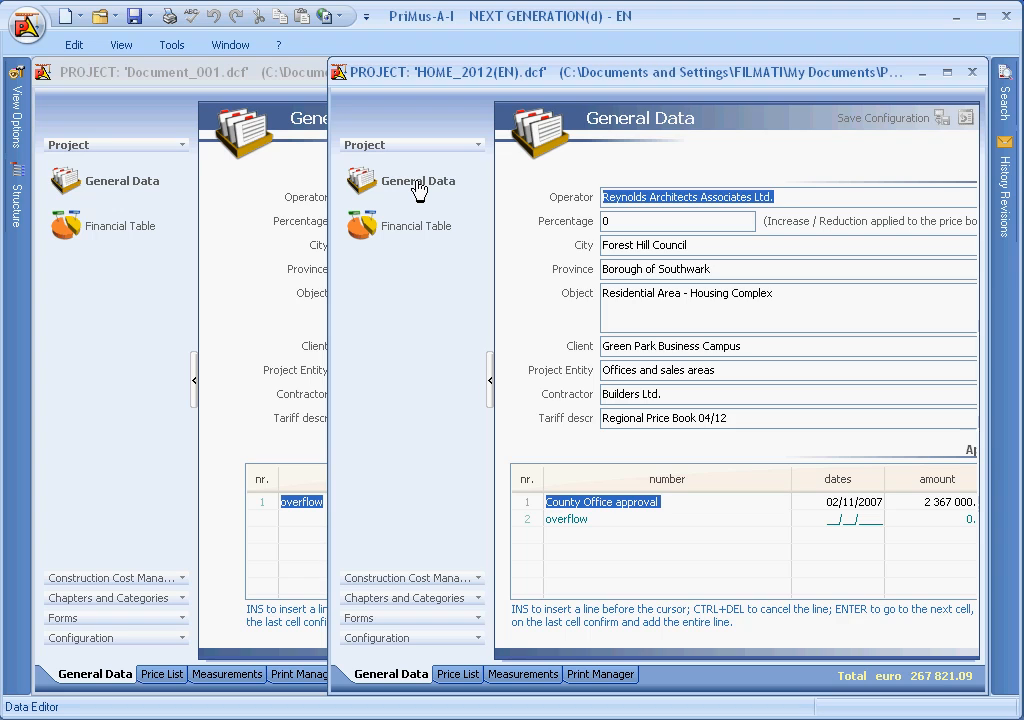
click(418, 188)
drag(418, 188, 113, 189)
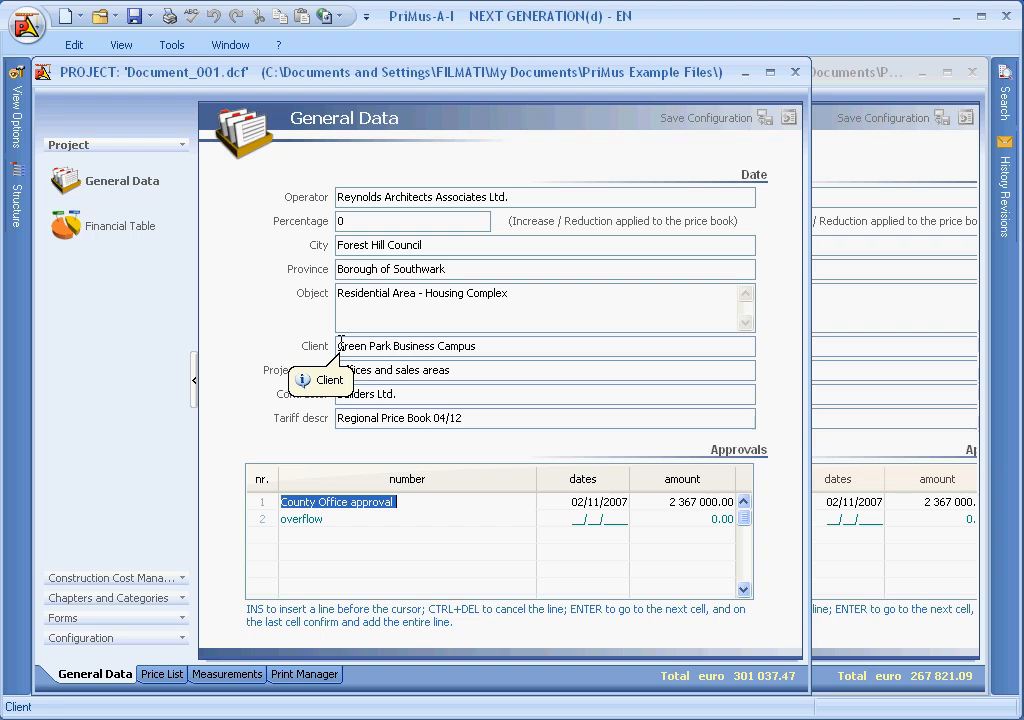
Step: Show the chapters and categories groups in both projects and copy the Super Chapters list from HOME_2012(EN) into Document_001
click(110, 598)
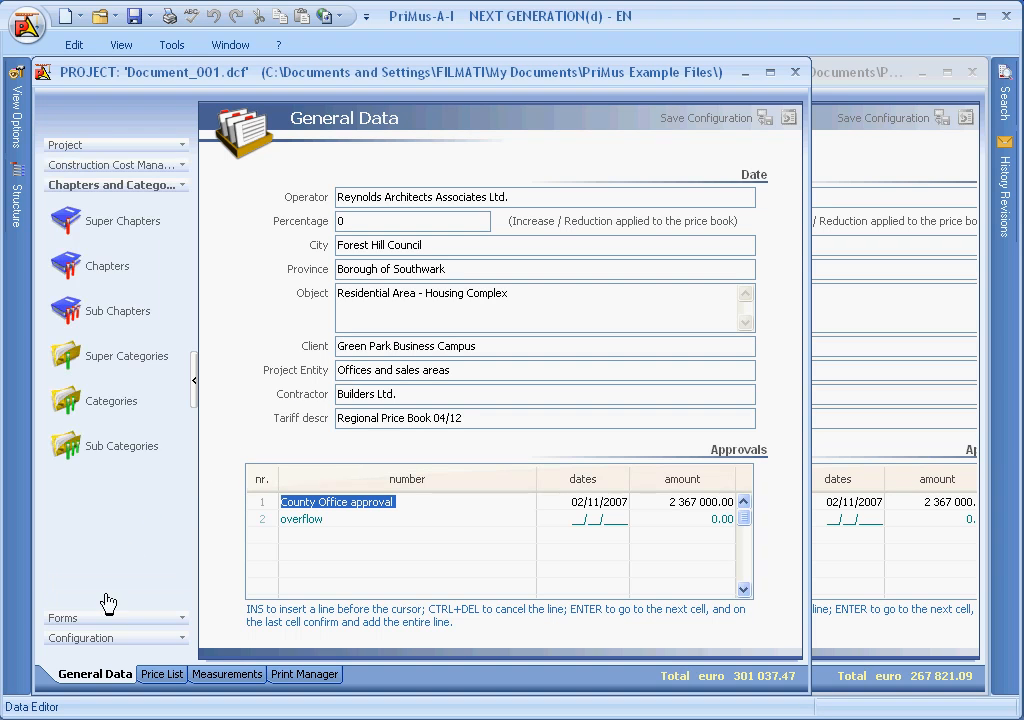
click(877, 78)
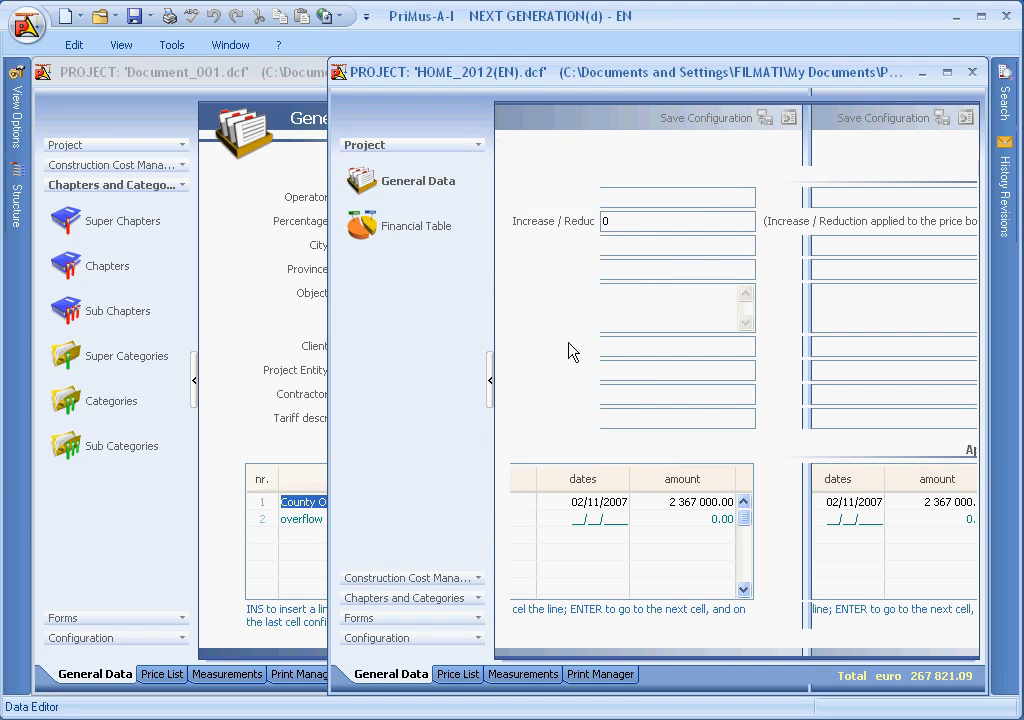
click(395, 598)
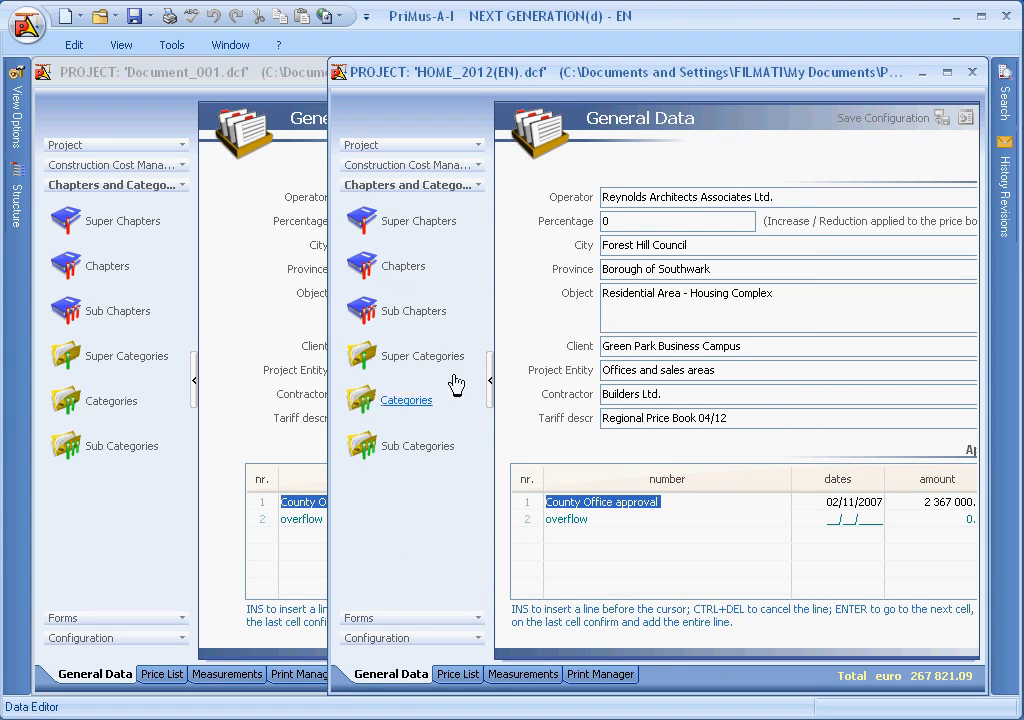
click(422, 221)
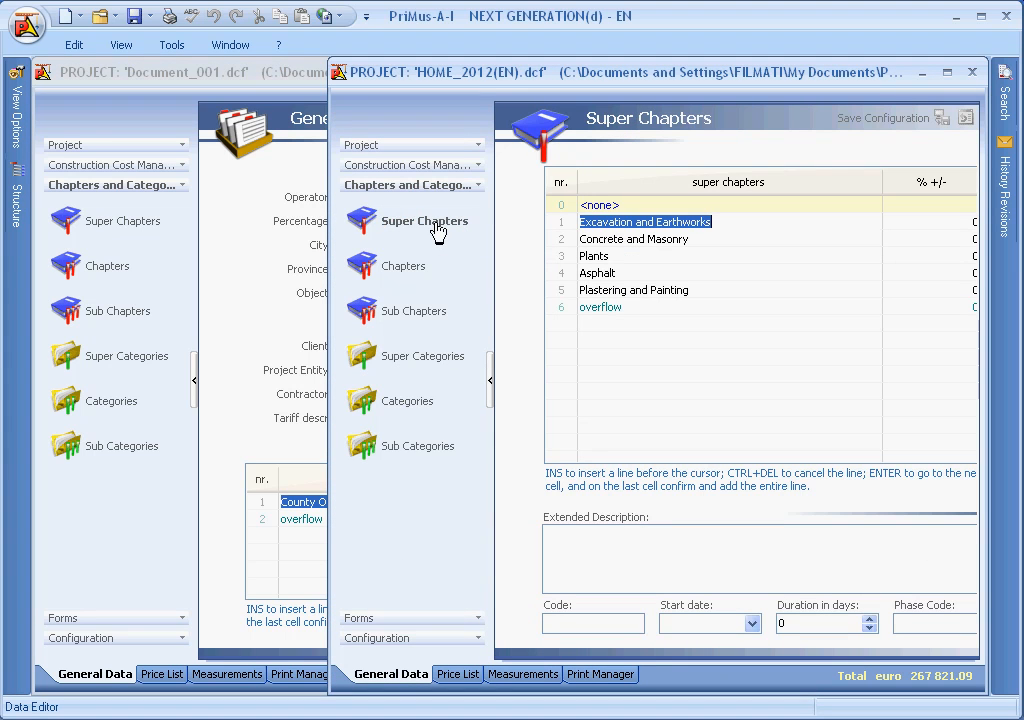
click(119, 223)
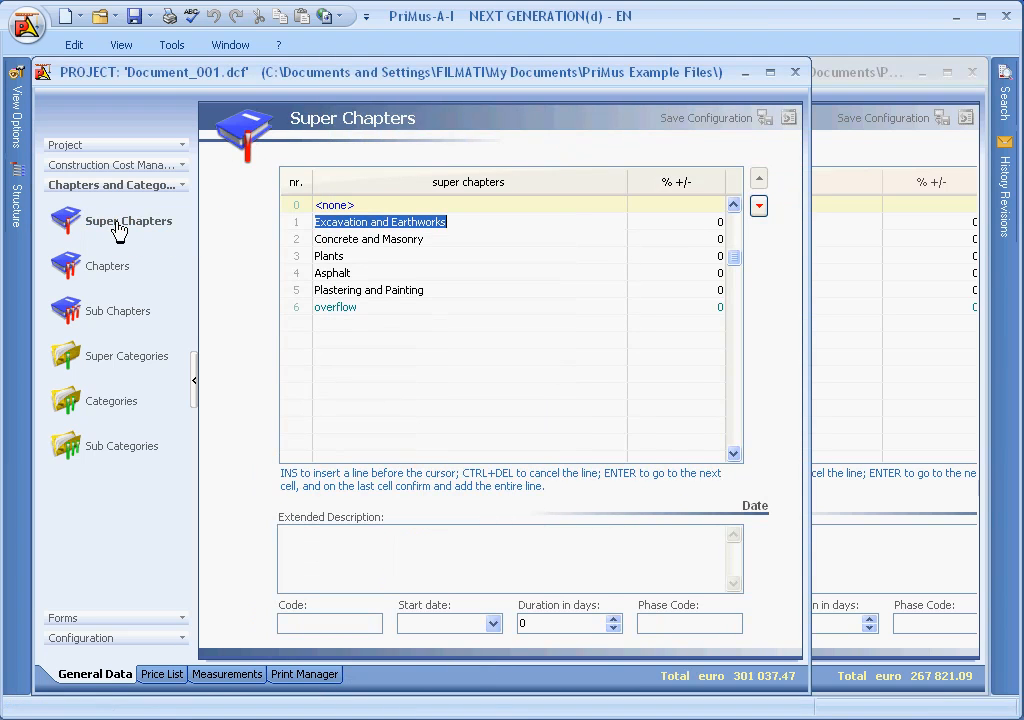
Step: Copy the Super Categories list from HOME_2012(EN) into Document_001
click(866, 91)
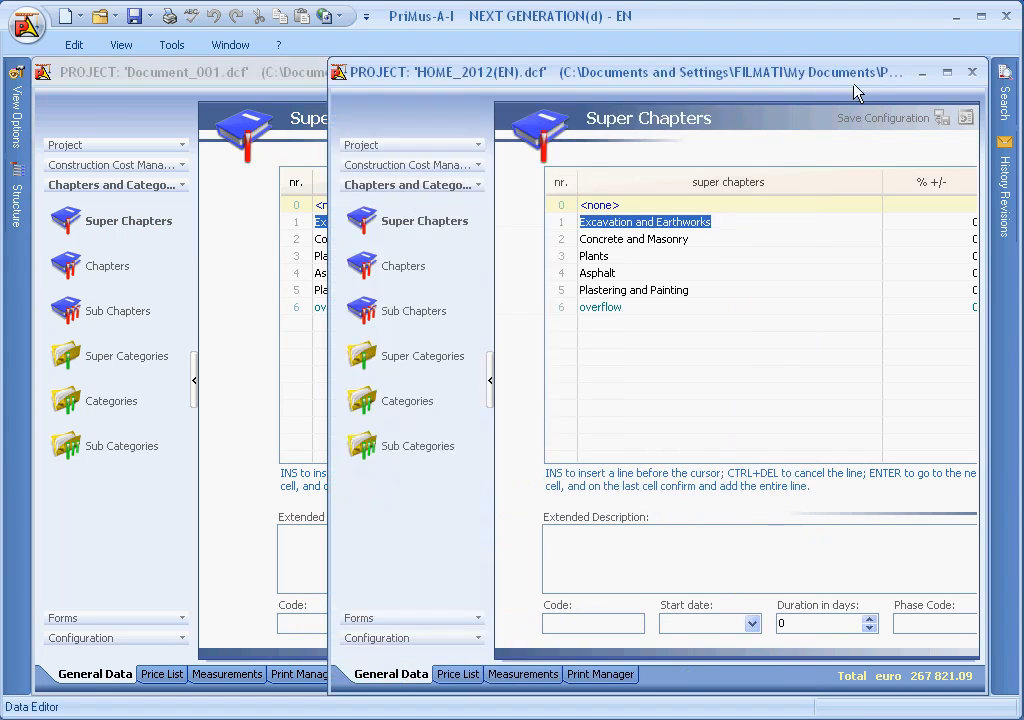
click(405, 266)
click(400, 311)
drag(395, 368, 104, 357)
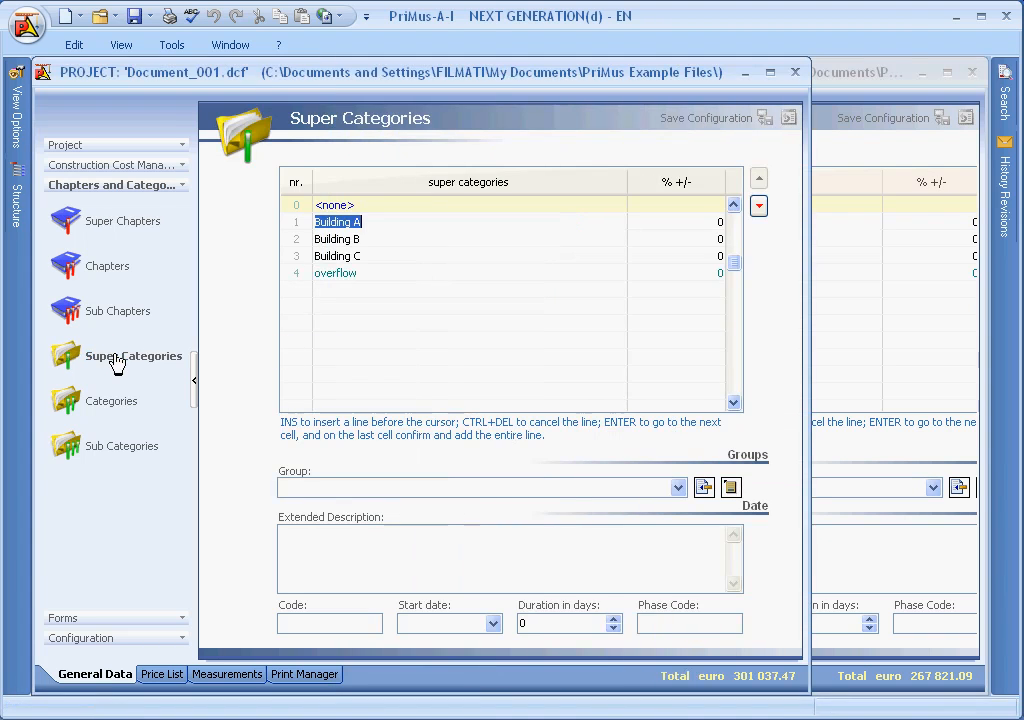
Step: Copy the Categories and Sub Categories lists from HOME_2012(EN) into Document_001
click(818, 80)
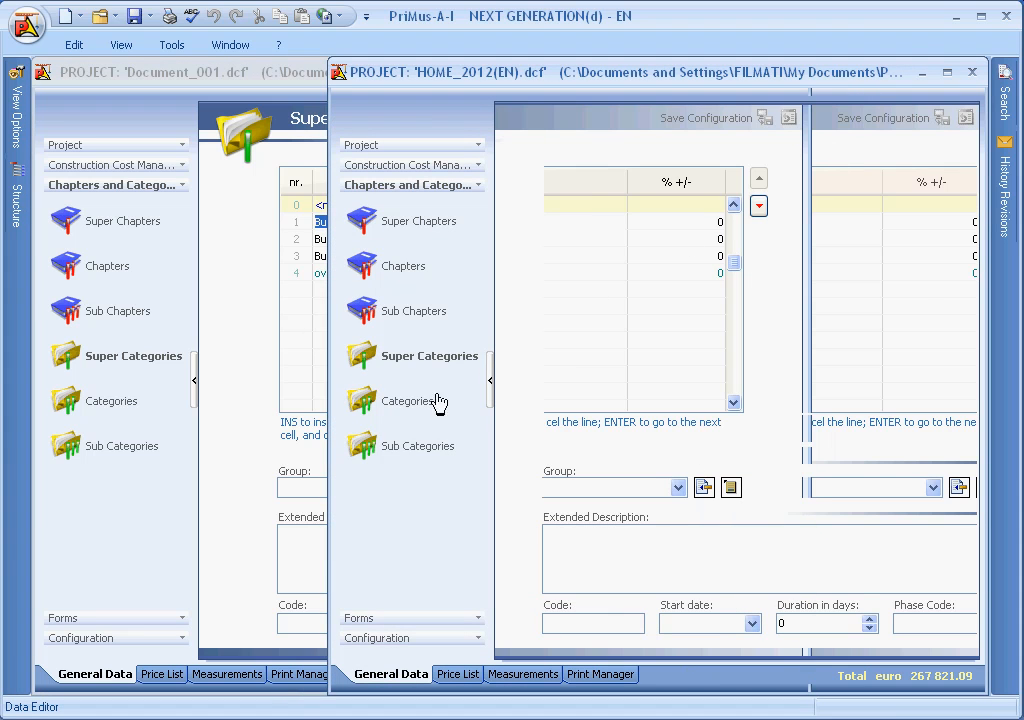
drag(415, 405, 140, 401)
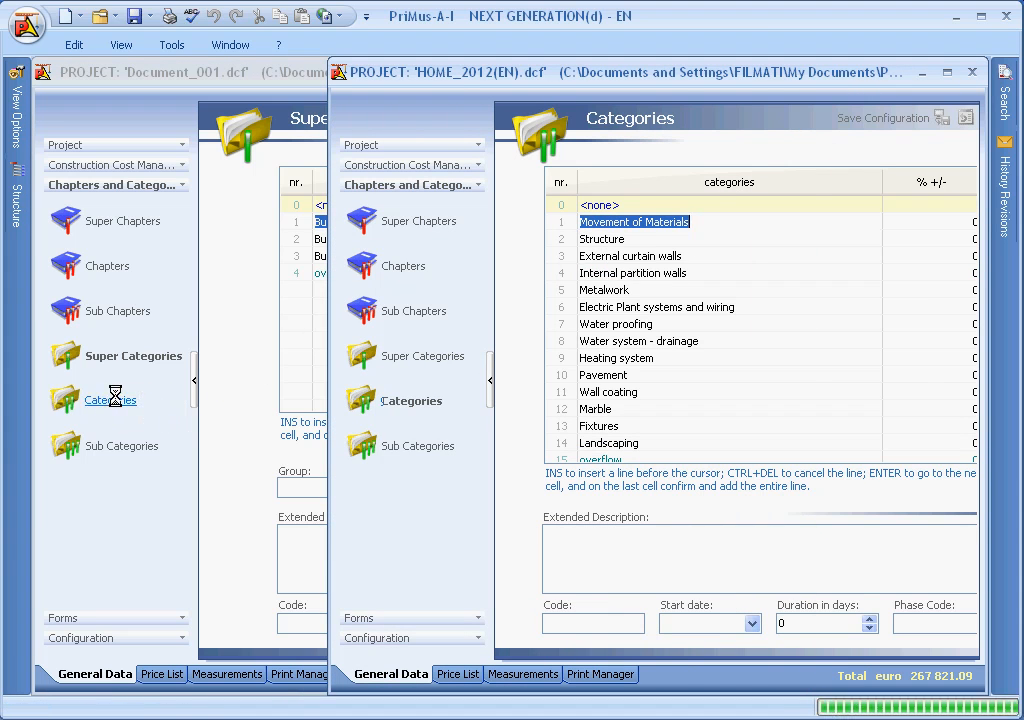
click(872, 93)
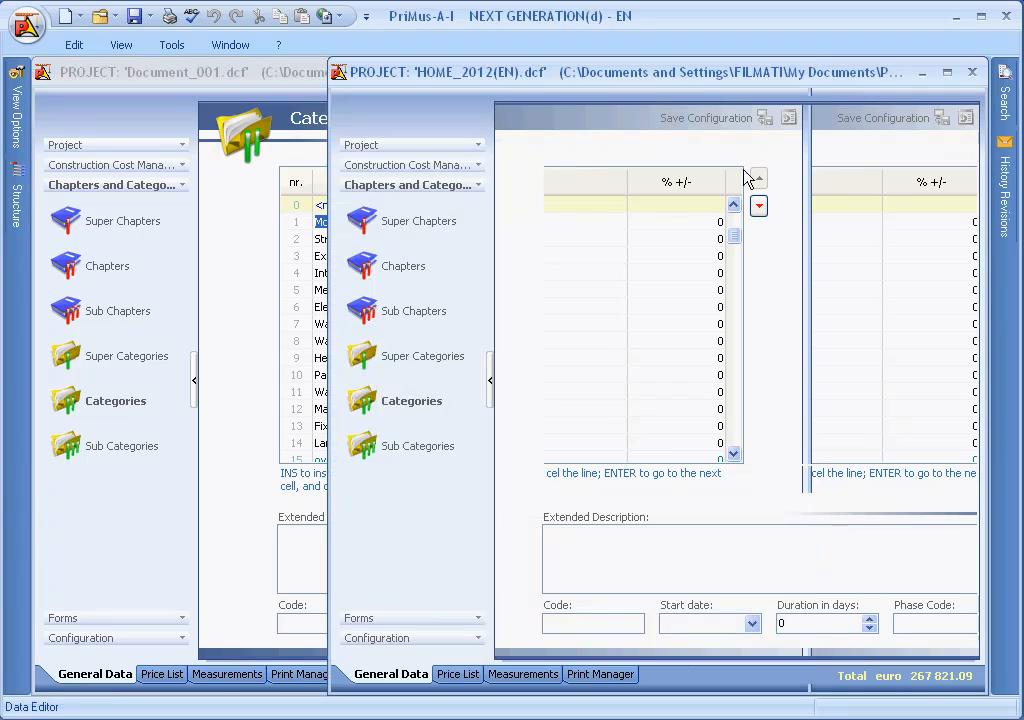
click(420, 440)
drag(430, 428, 126, 456)
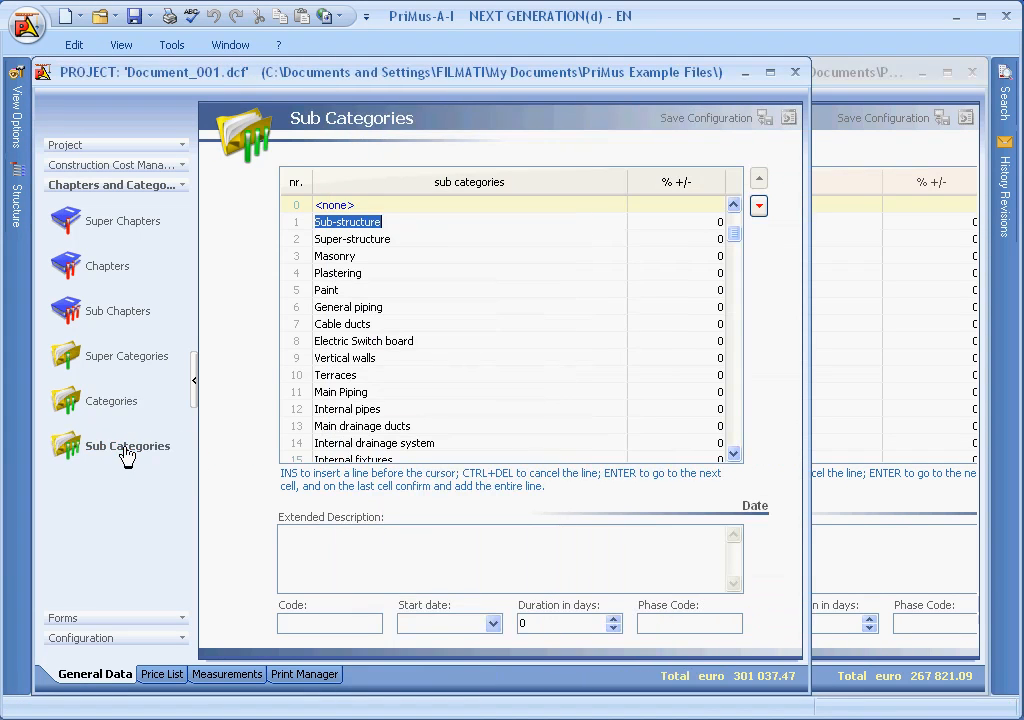
Step: Display the configuration groups of both projects and copy the Signatures list from HOME_2012(EN) into Document_001
click(100, 639)
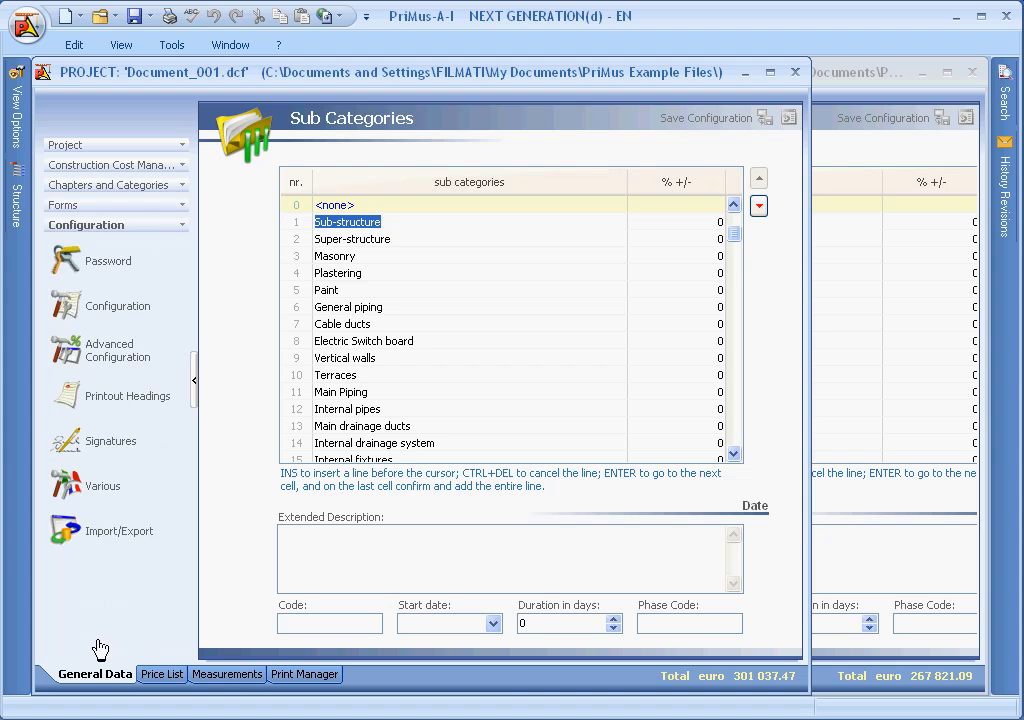
click(112, 441)
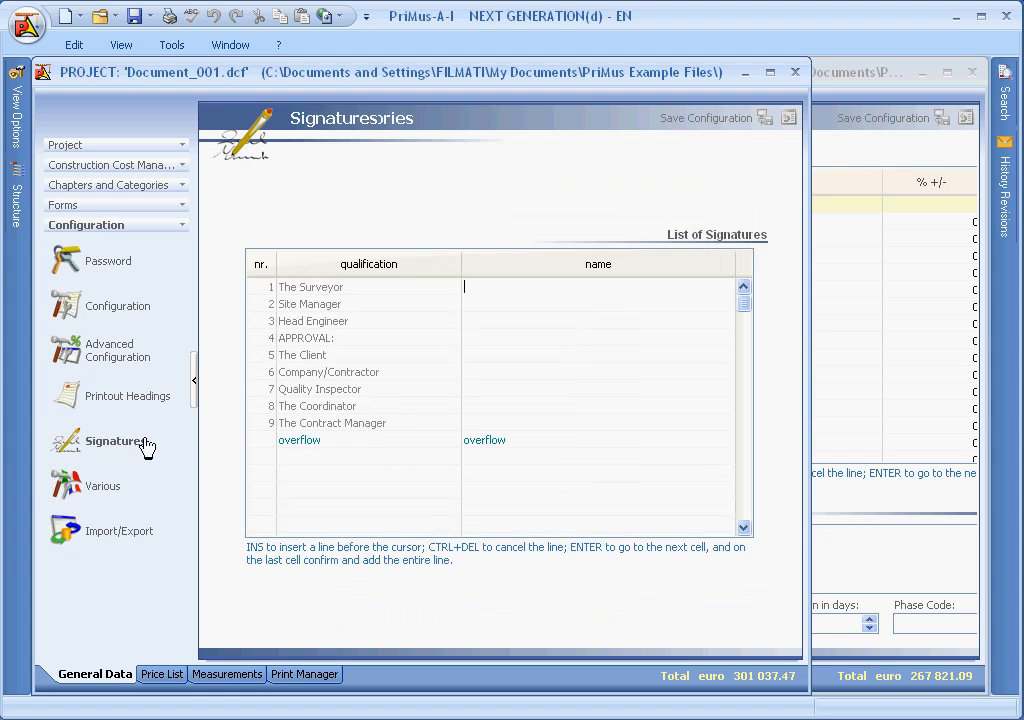
click(918, 170)
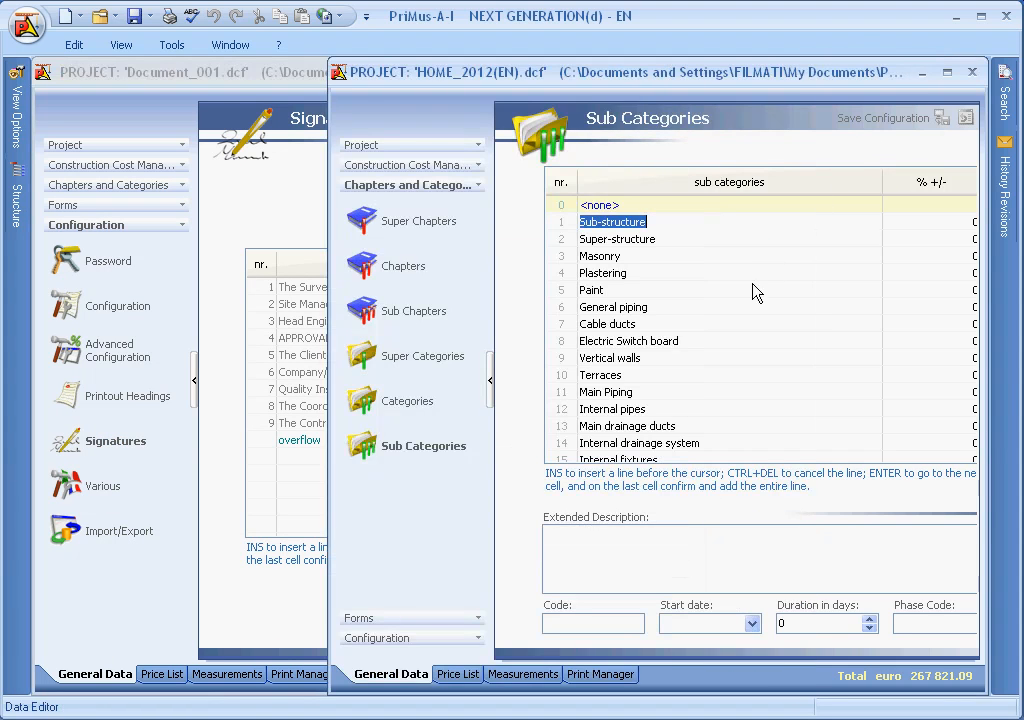
click(410, 638)
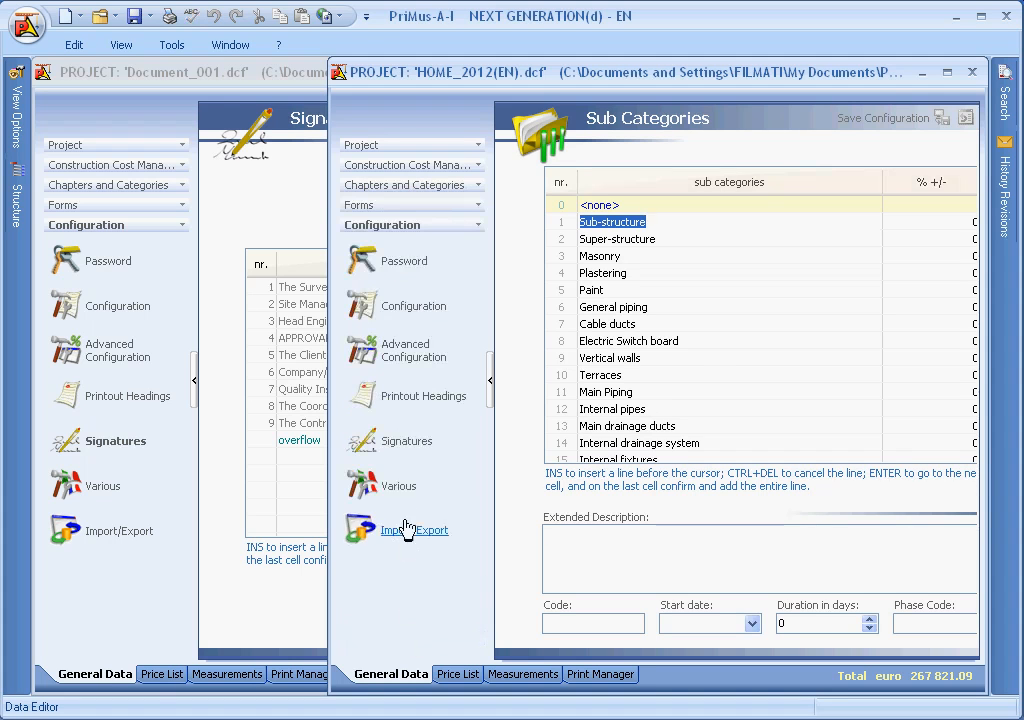
drag(400, 441, 113, 445)
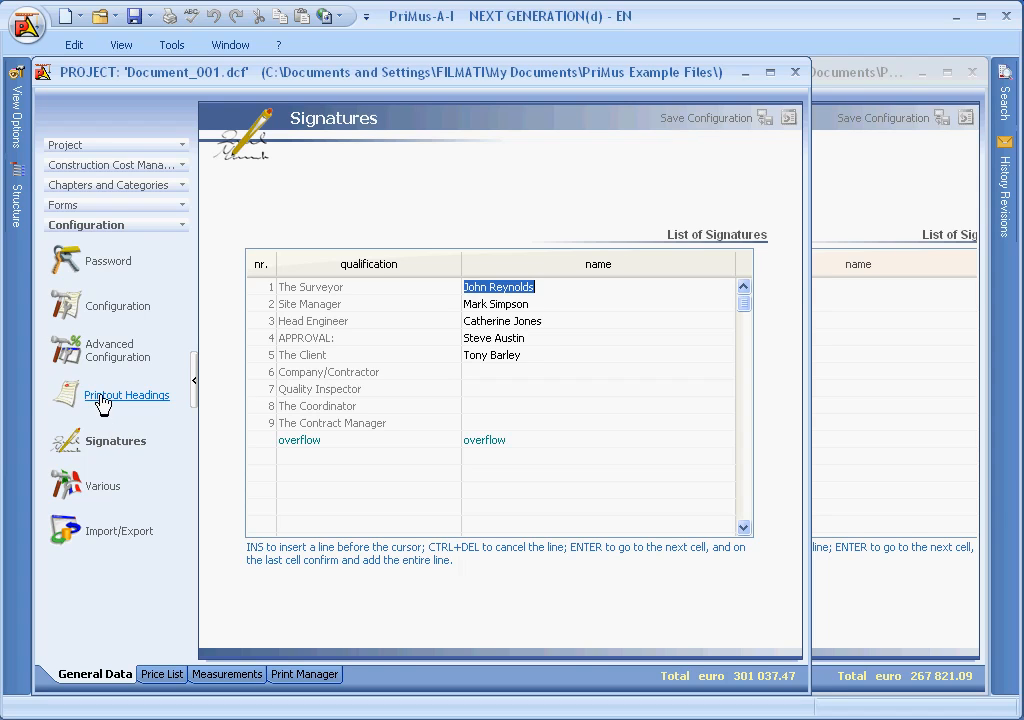
Step: Maximize Document_001 on its Printout Headings page and load logo_2.bmp as the header logo
click(103, 400)
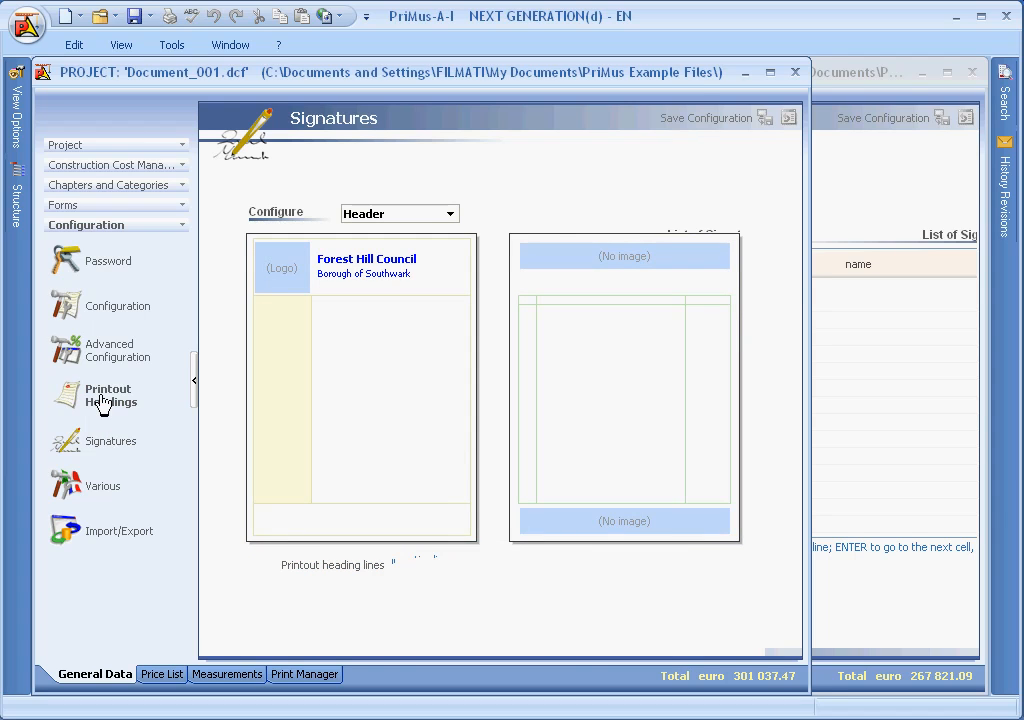
click(769, 73)
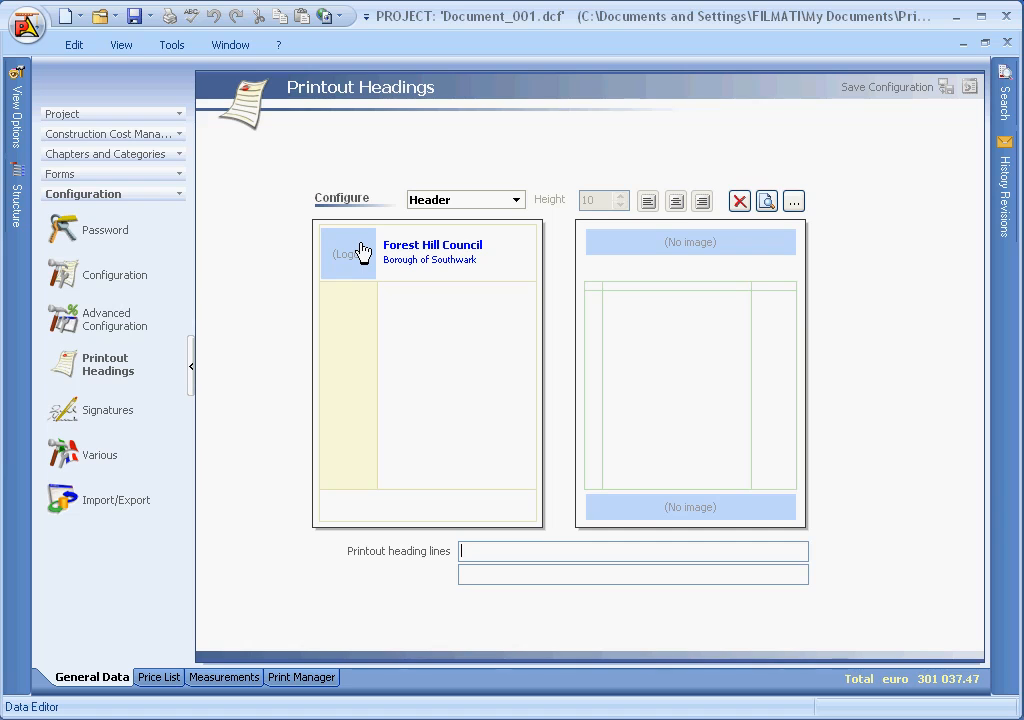
click(793, 203)
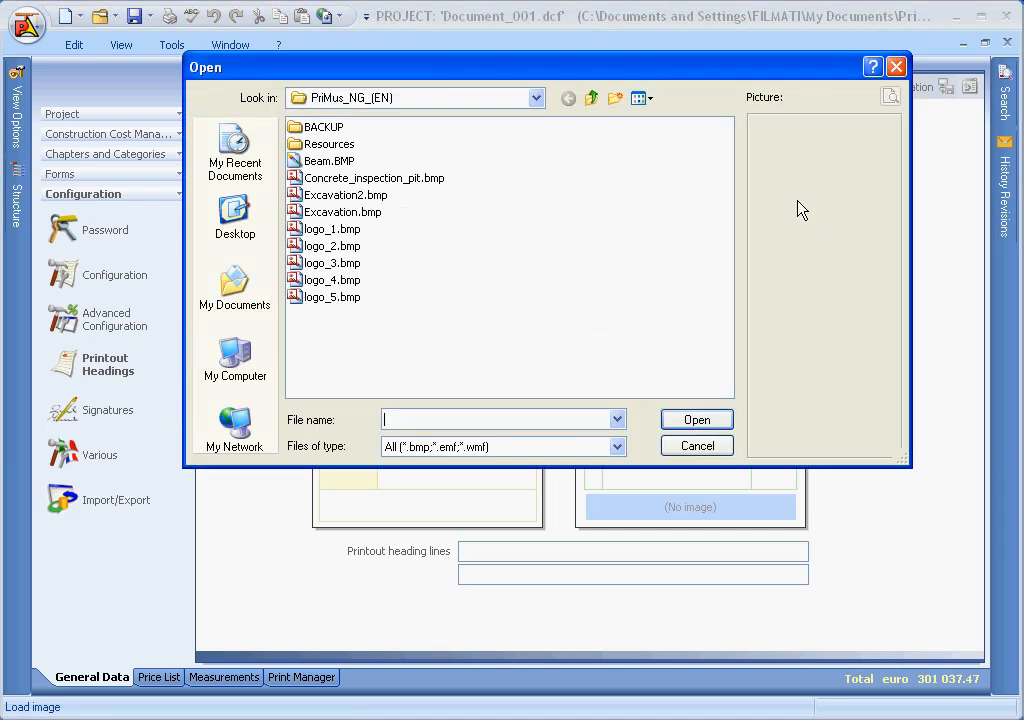
click(335, 230)
click(336, 247)
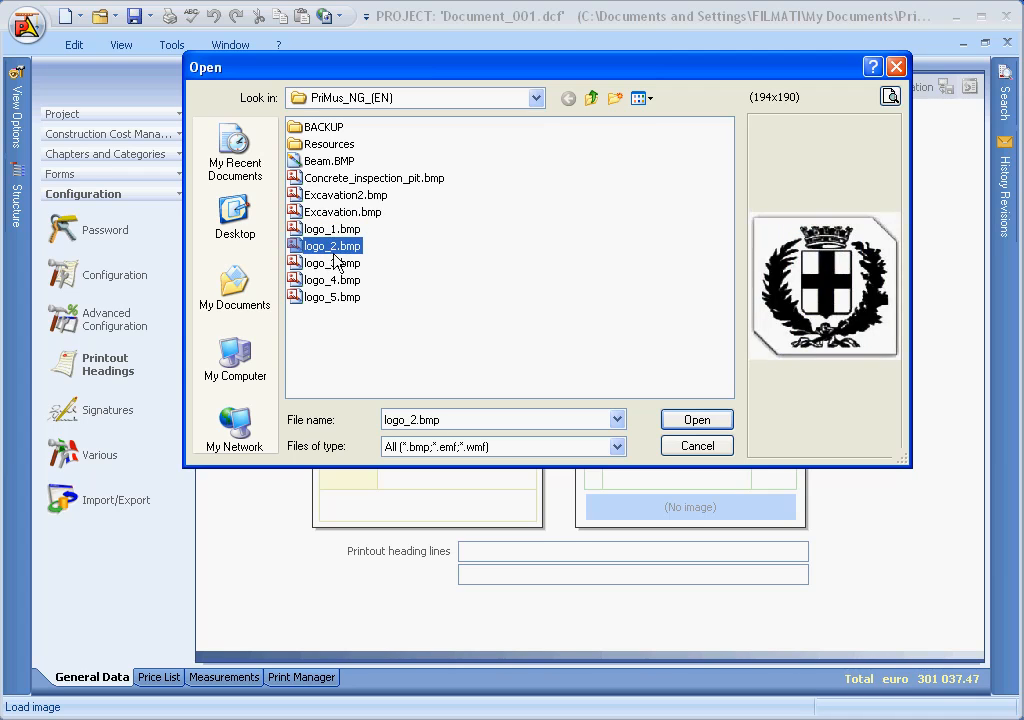
click(681, 423)
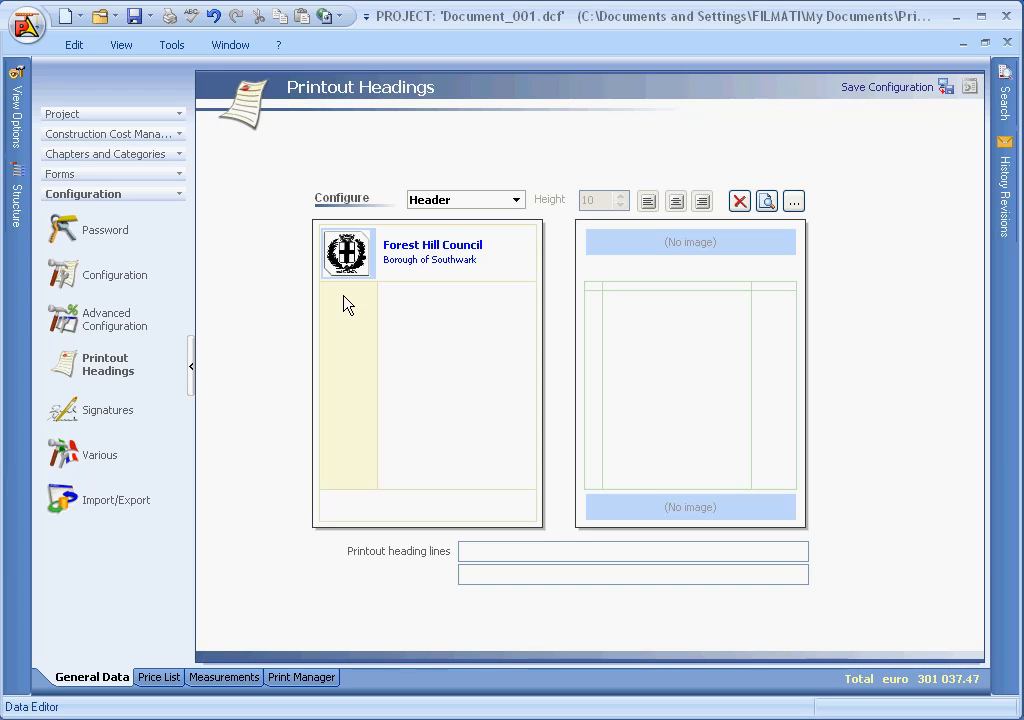
Step: Set the footer to height 6 with right alignment, and paste the company's name and address and its phone and e-mail into the printout heading lines
click(452, 201)
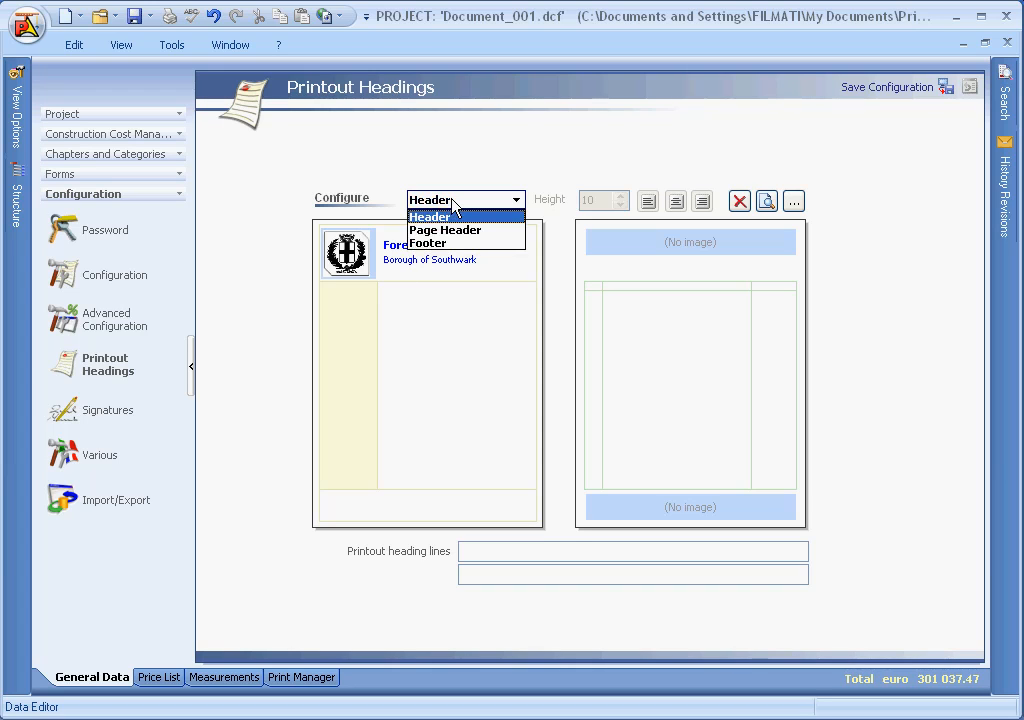
click(428, 243)
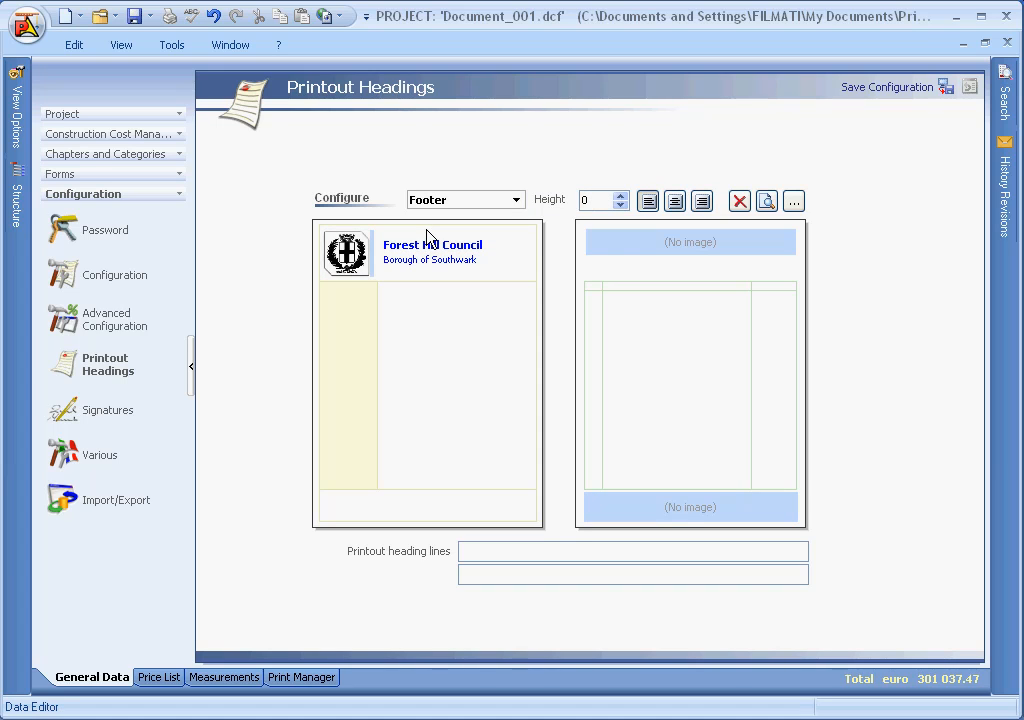
click(621, 196)
click(621, 196)
click(621, 196)
click(621, 196)
click(621, 196)
click(621, 196)
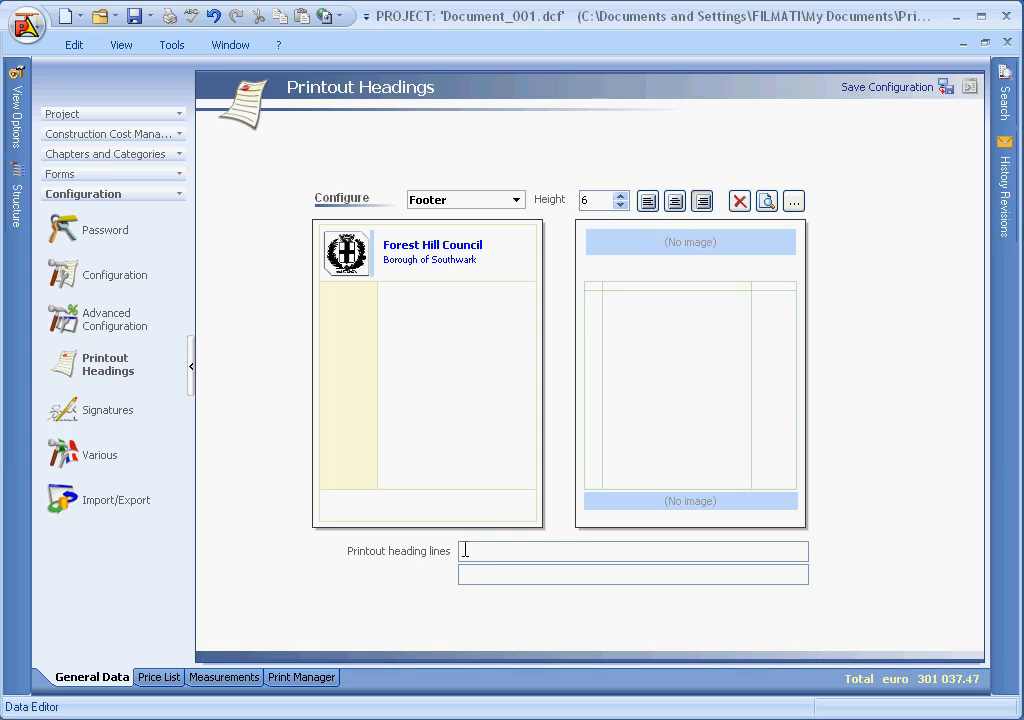
text(Reynolds Architects Associates Ltd. - 22 Salehurst Rd. - London SE4)
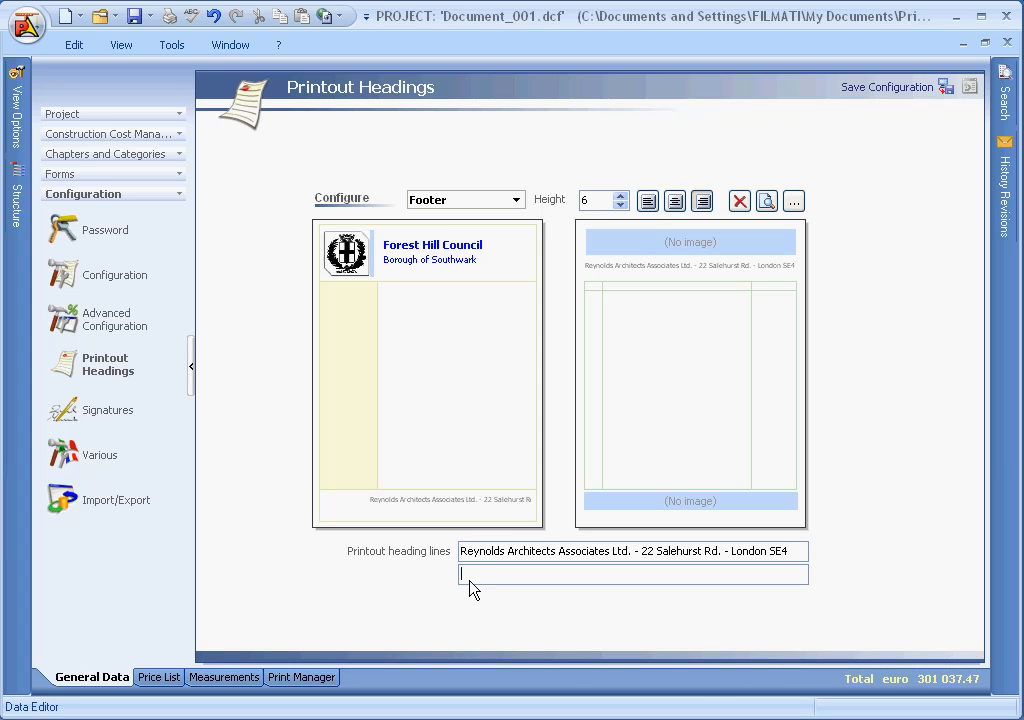
key(ctrl+v)
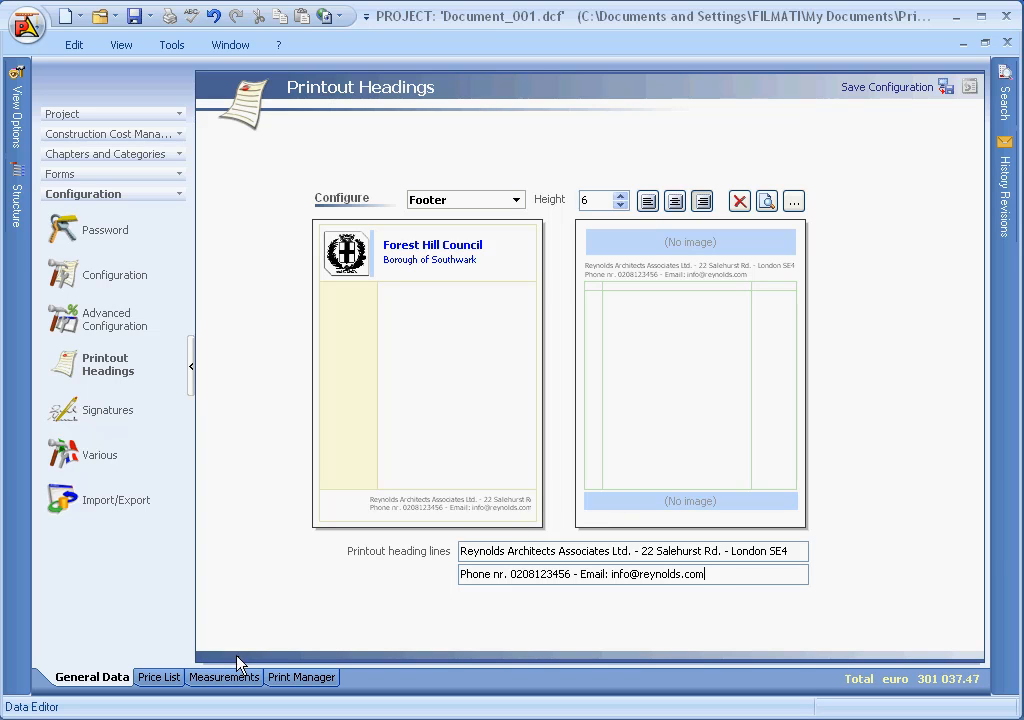
Step: Open the South Side description of item 2 for editing in Document_001's measurements
click(210, 680)
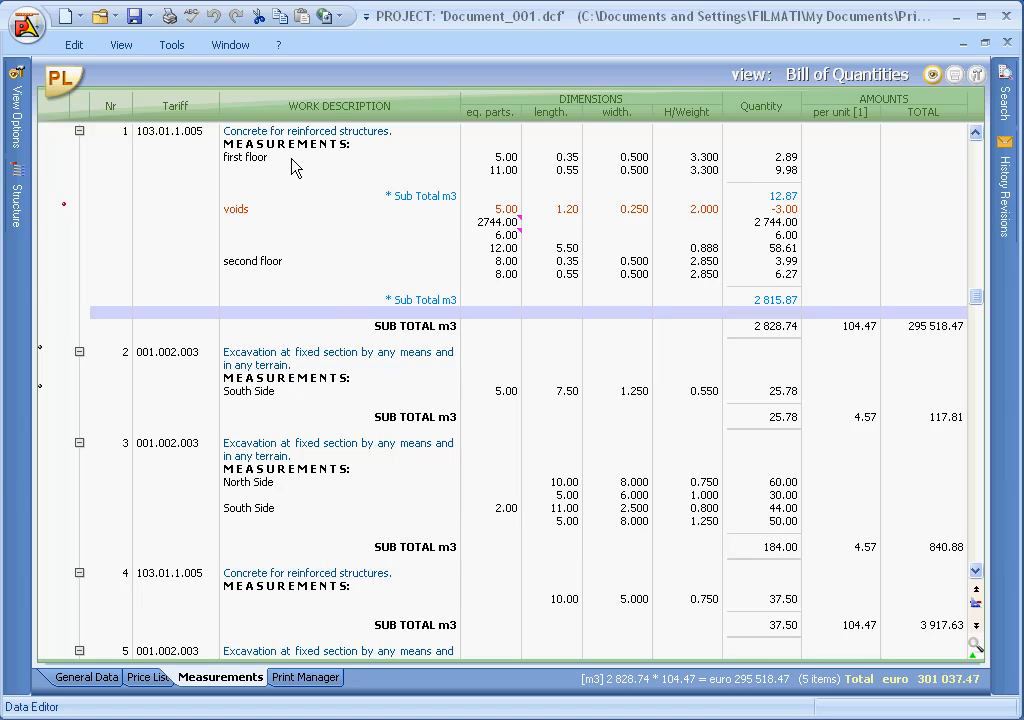
click(265, 397)
double_click(265, 397)
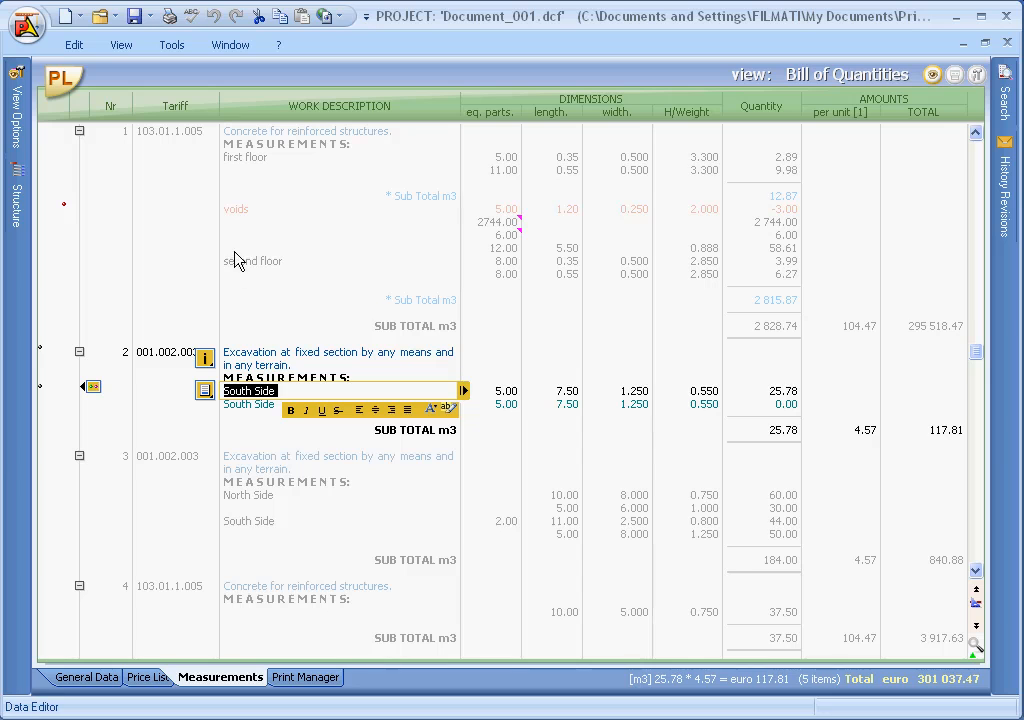
Step: Highlight the measurement rows of item 1 in HOME_2012(EN), from Sub-Structure - North - South, and copy them into item 2 of Document_001
click(985, 42)
click(862, 80)
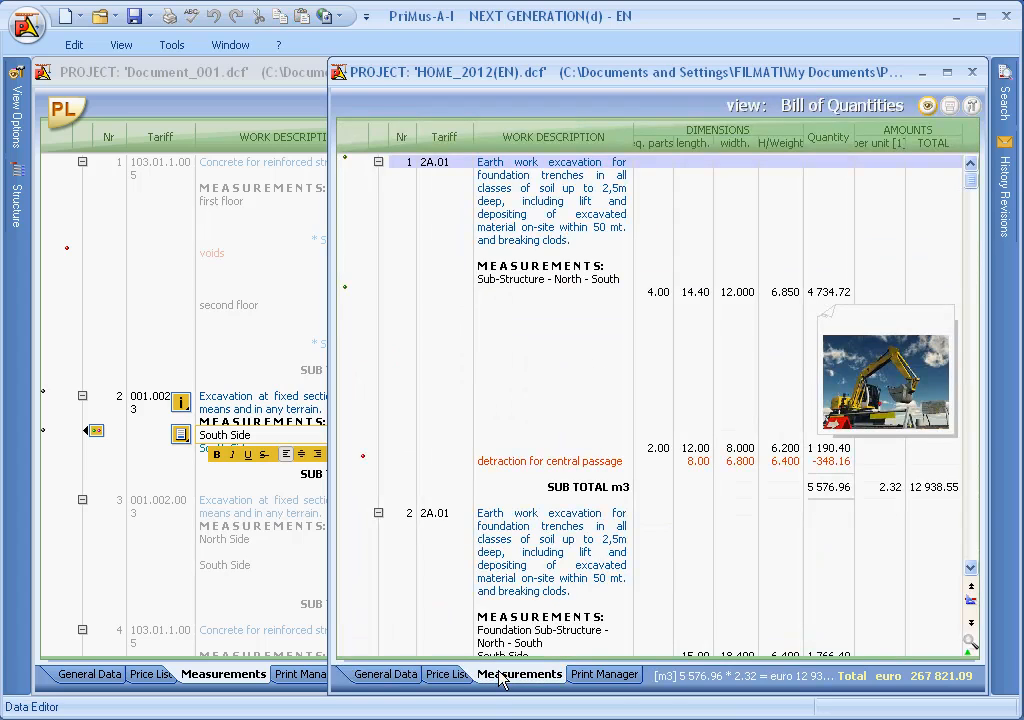
click(498, 280)
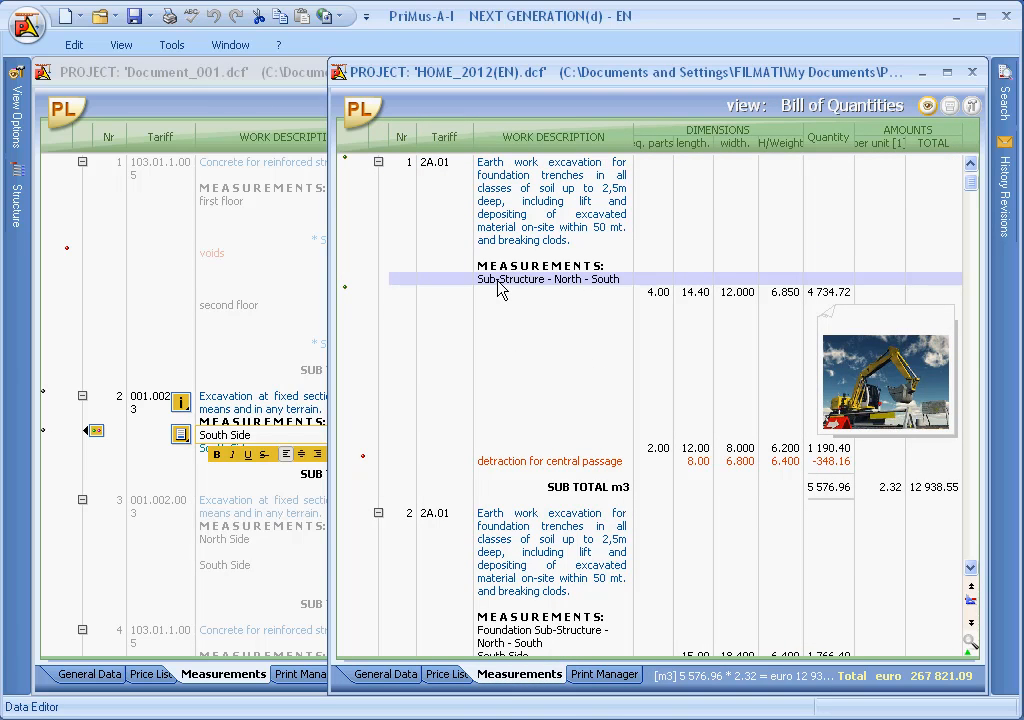
click(500, 282)
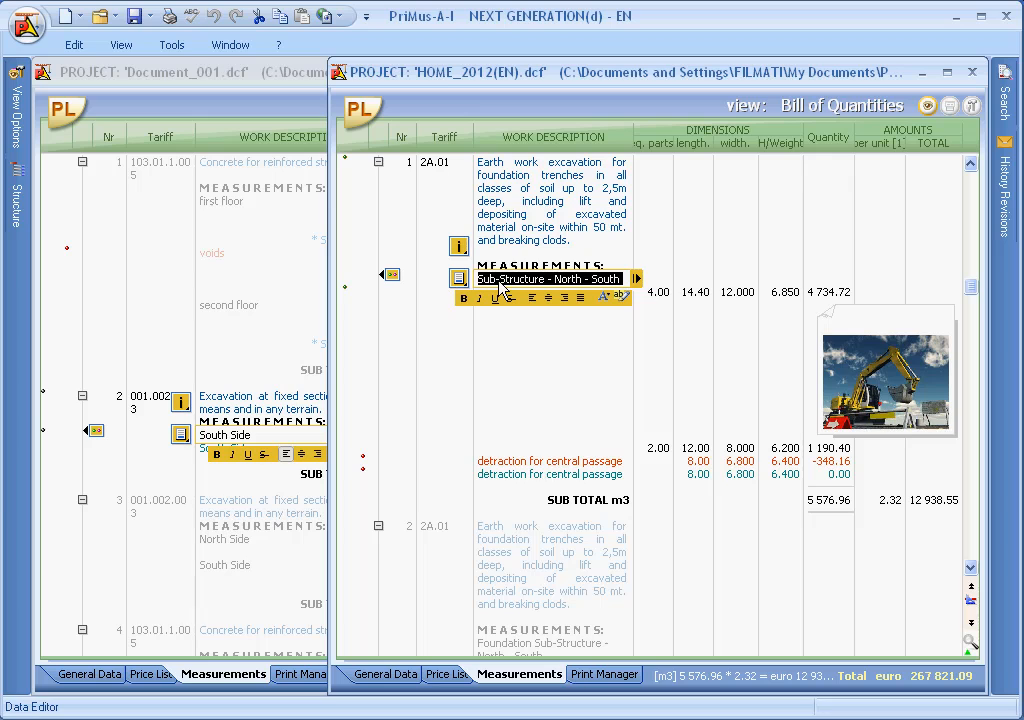
right_click(505, 283)
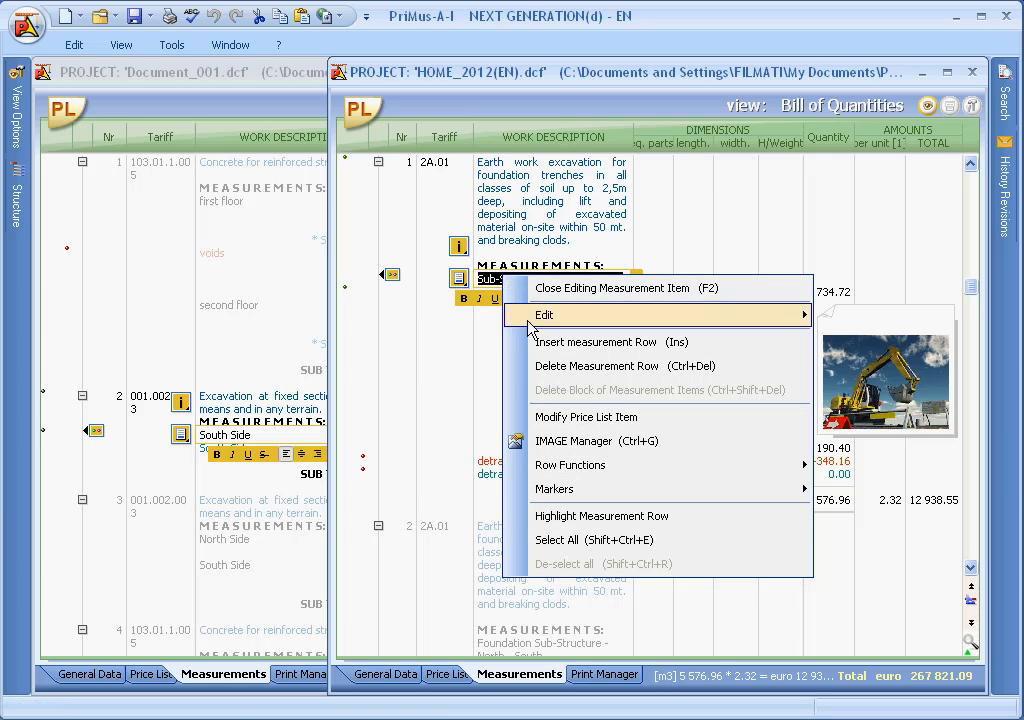
click(531, 516)
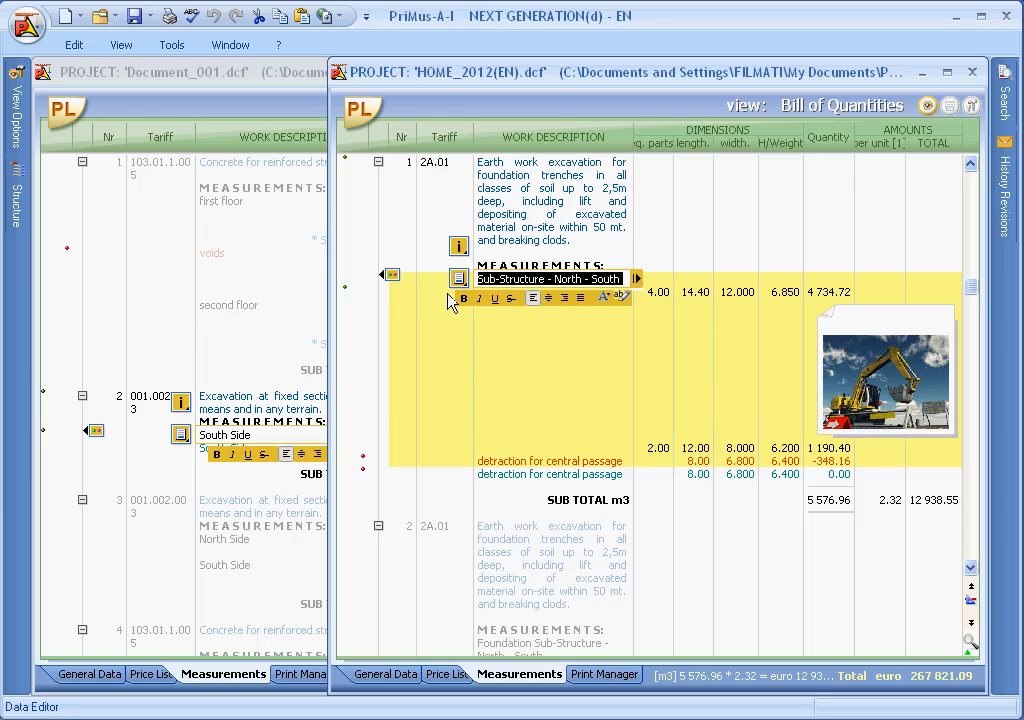
drag(346, 417, 206, 455)
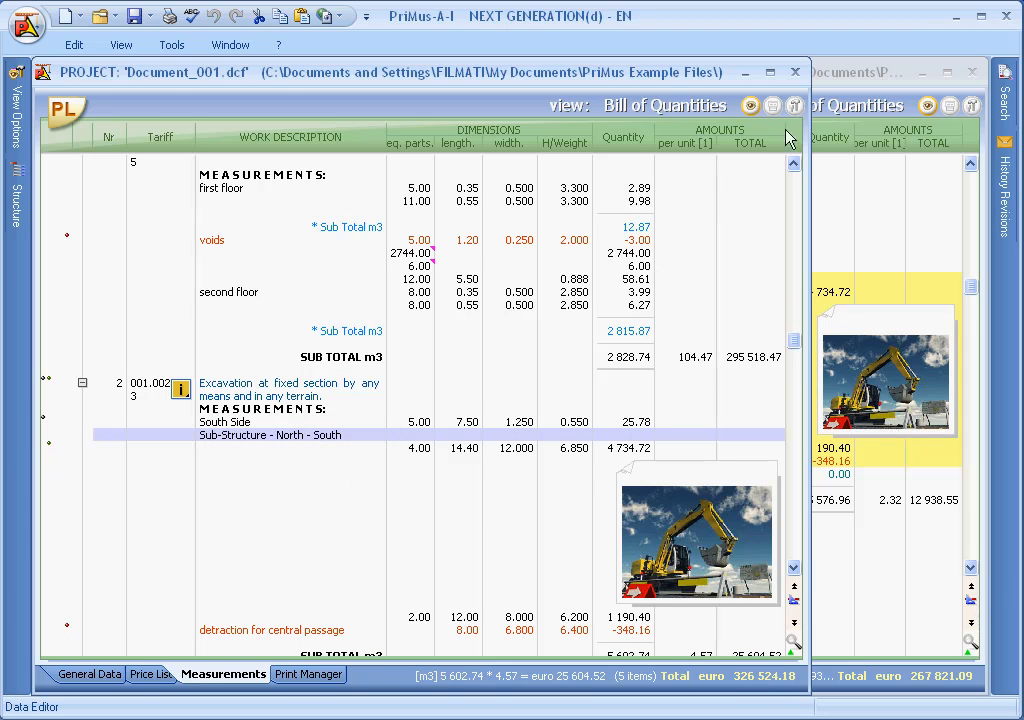
Step: Close the editing of item 1 in HOME_2012(EN) and collapse all its measurement items
click(835, 76)
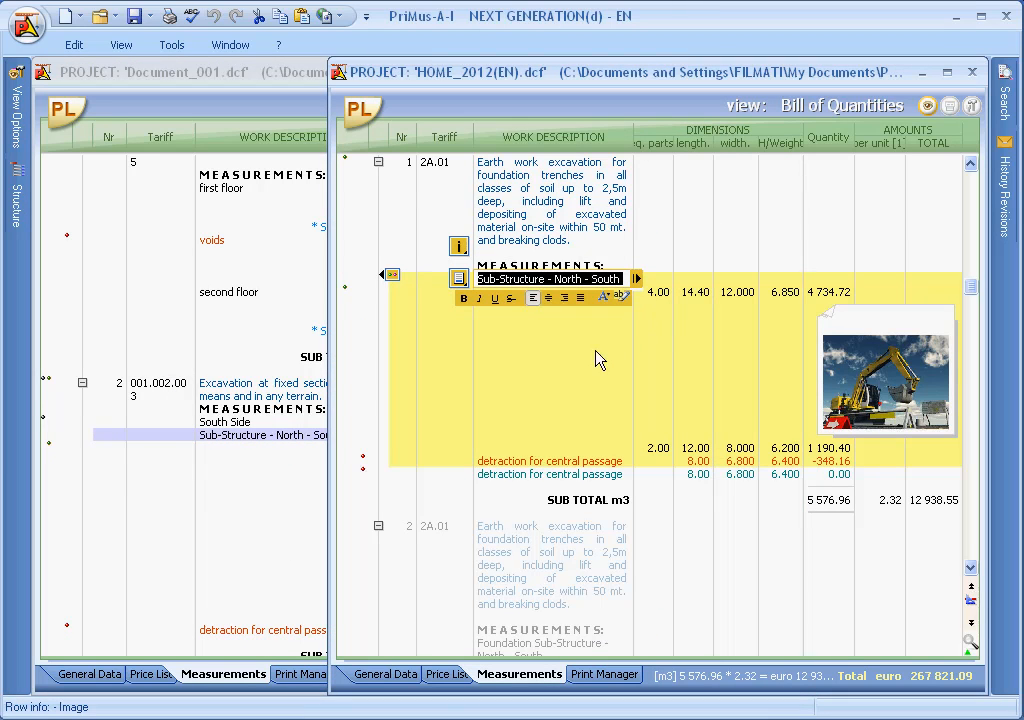
key(Escape)
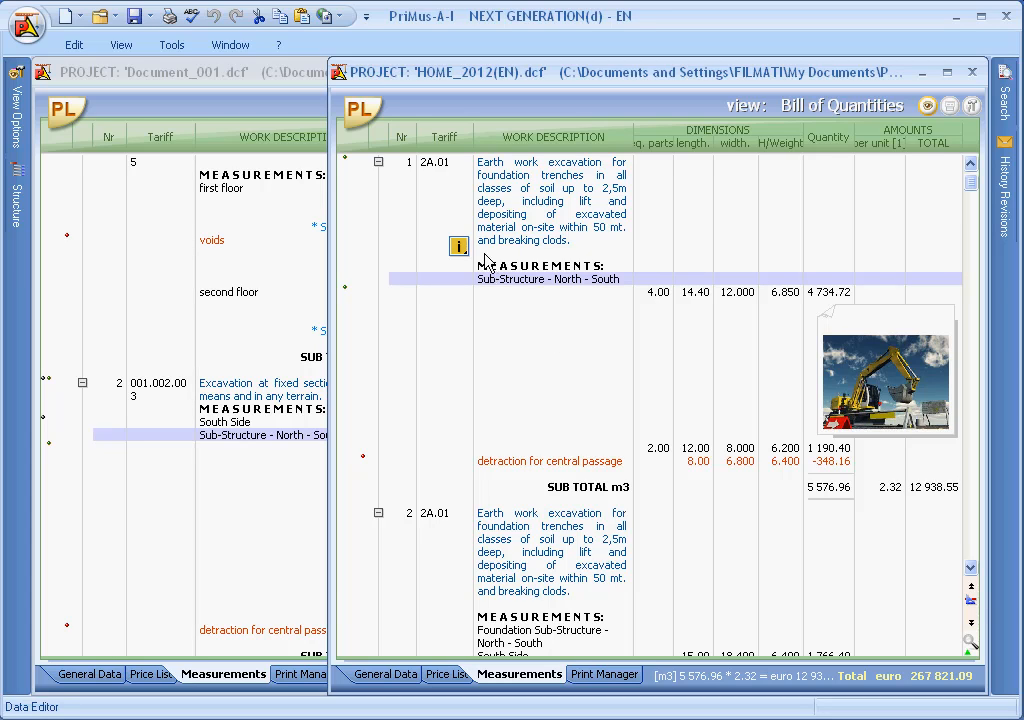
right_click(489, 166)
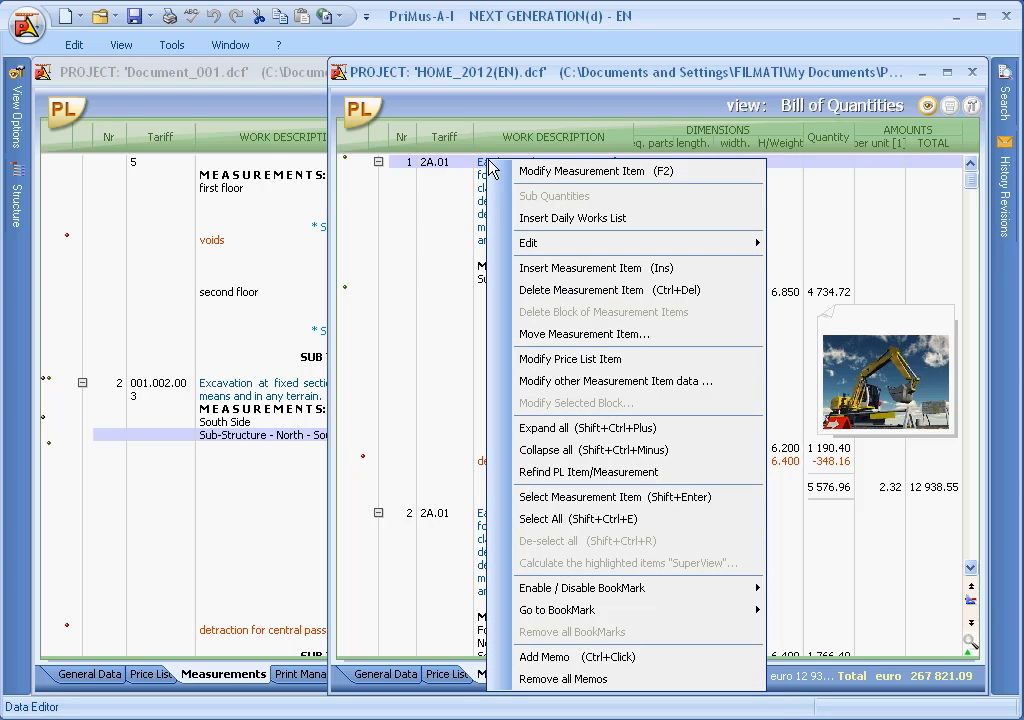
click(540, 450)
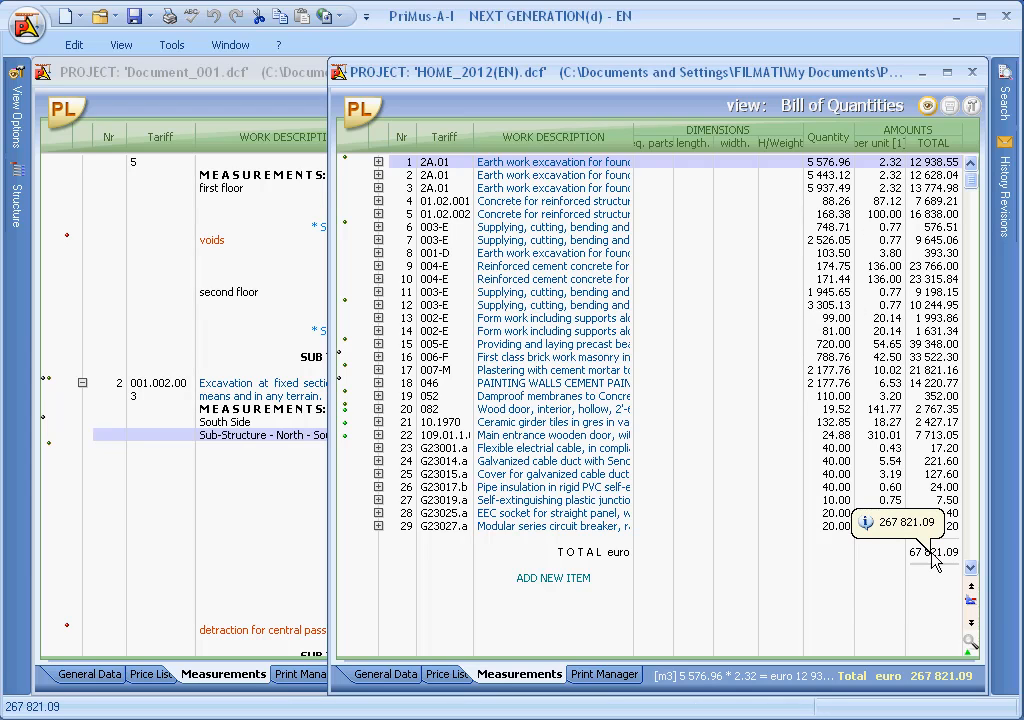
Step: Select all measurement items except item 2 in HOME_2012(EN) and copy them into Document_001's measurements after item 3
right_click(477, 166)
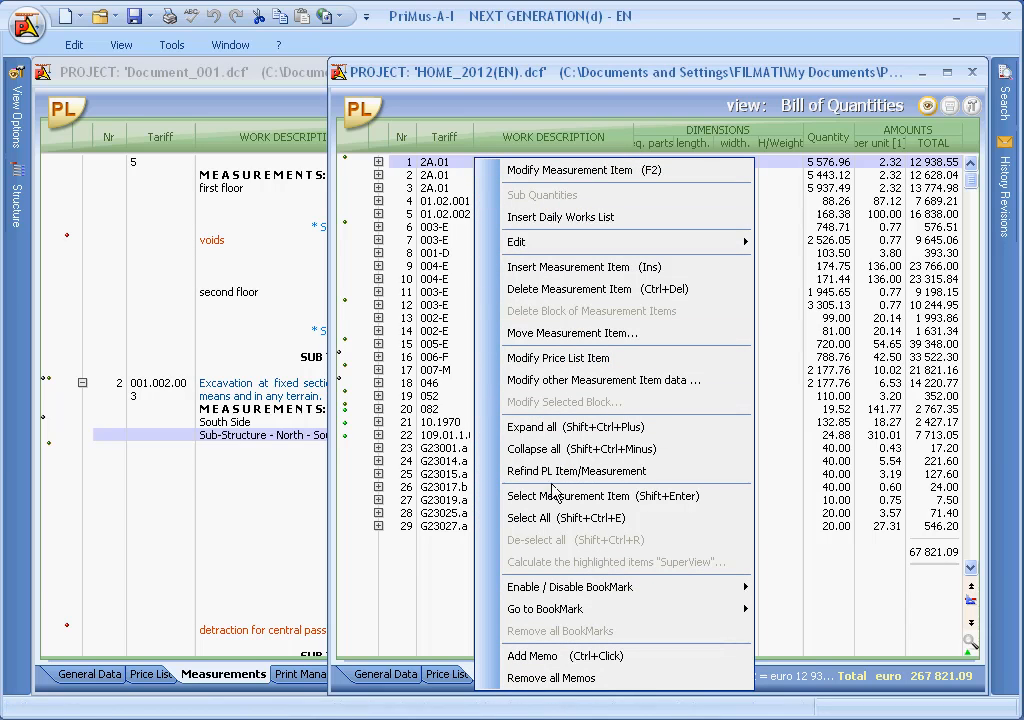
click(548, 518)
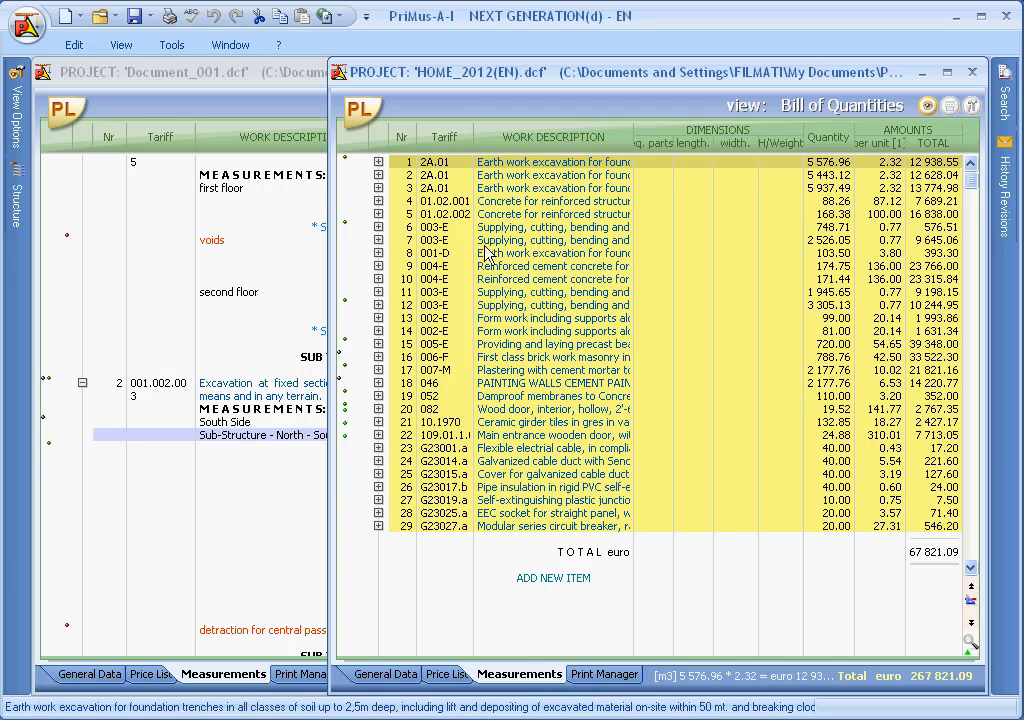
click(487, 176)
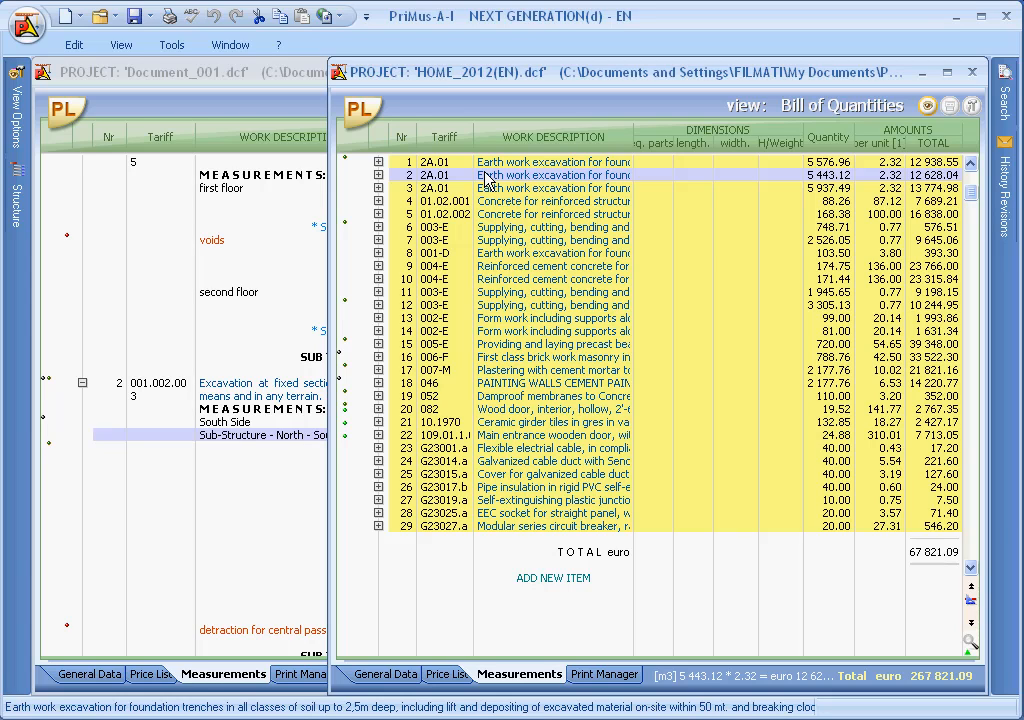
mouse_move(480, 166)
mouse_down()
mouse_move(325, 297)
mouse_move(250, 305)
mouse_move(225, 378)
mouse_move(211, 642)
mouse_move(194, 569)
mouse_up()
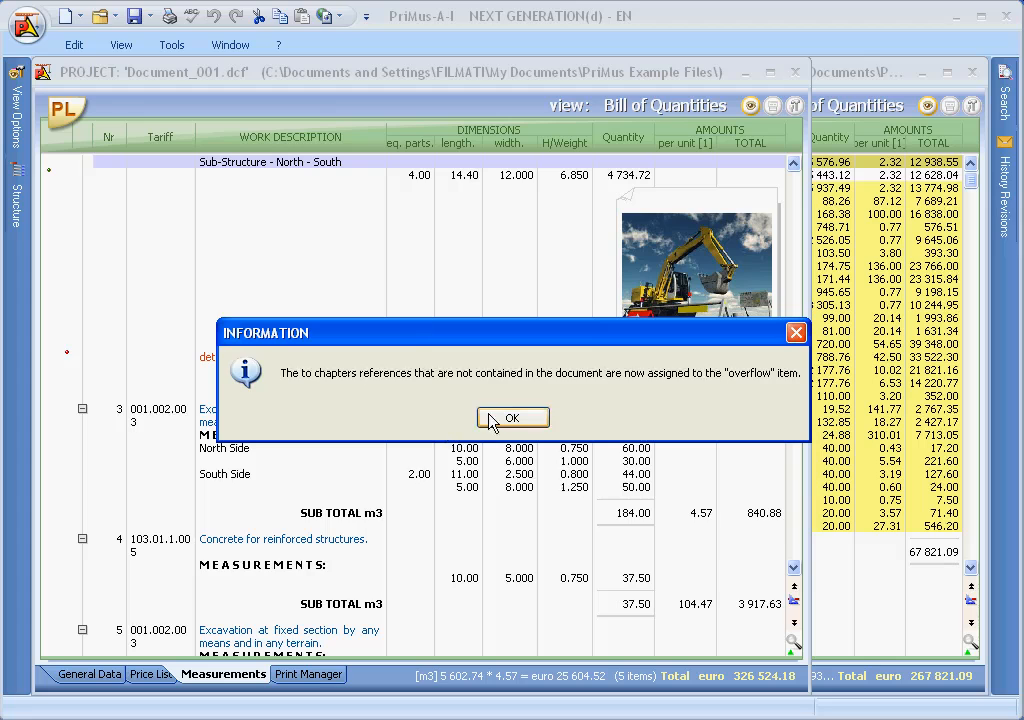
click(490, 422)
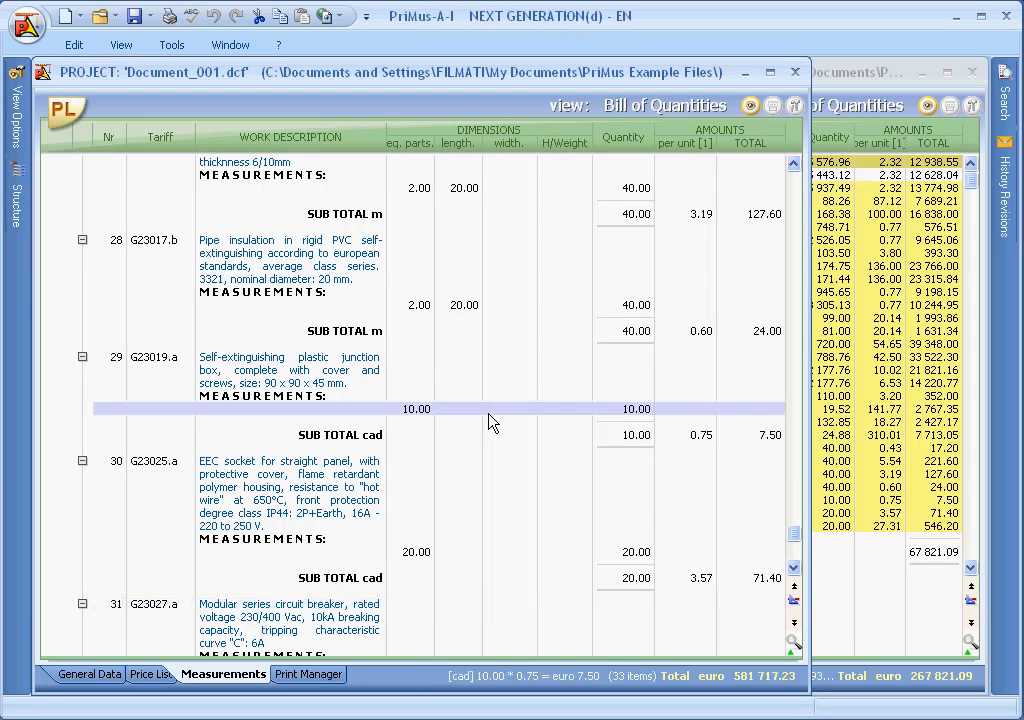
scroll(490, 422, up, 15)
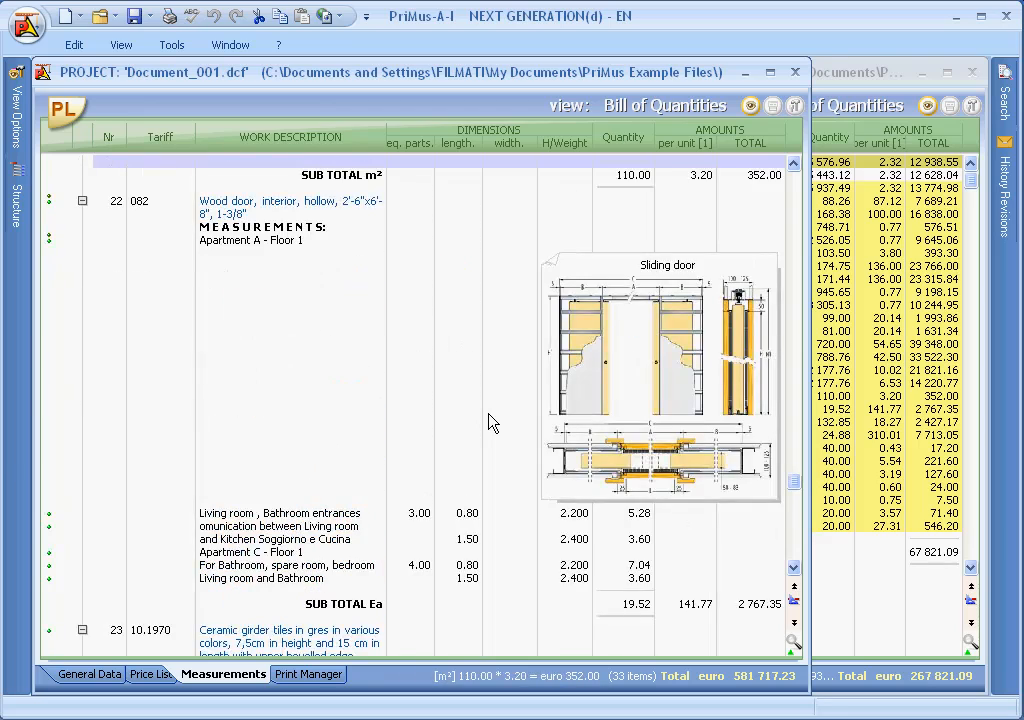